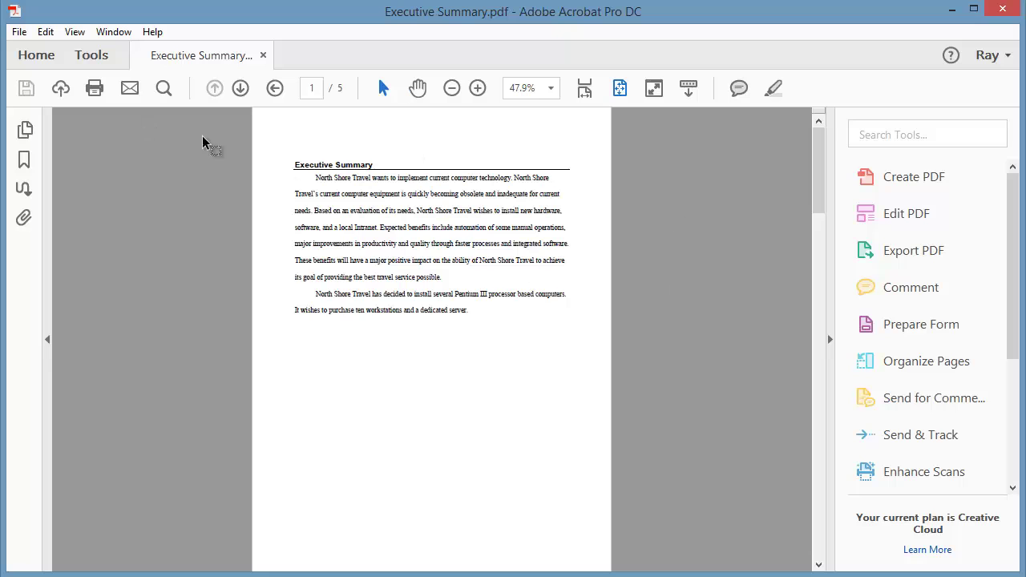
- Review the security methods available in the document's properties, and close the properties
{"action": "left_click", "coordinate": [19, 32]}
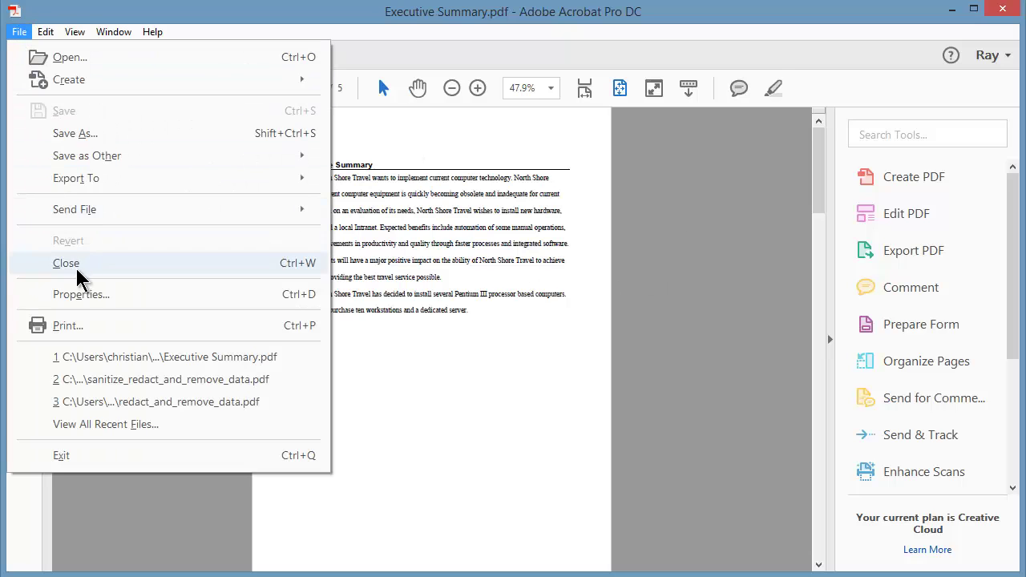
{"action": "left_click", "coordinate": [76, 295]}
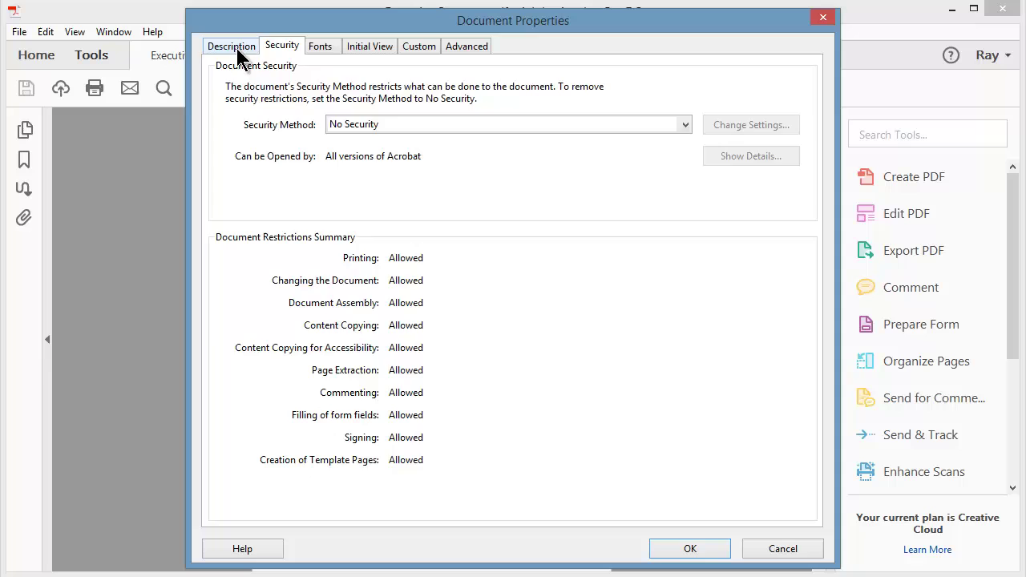
{"action": "left_click", "coordinate": [234, 48]}
{"action": "left_click", "coordinate": [281, 50]}
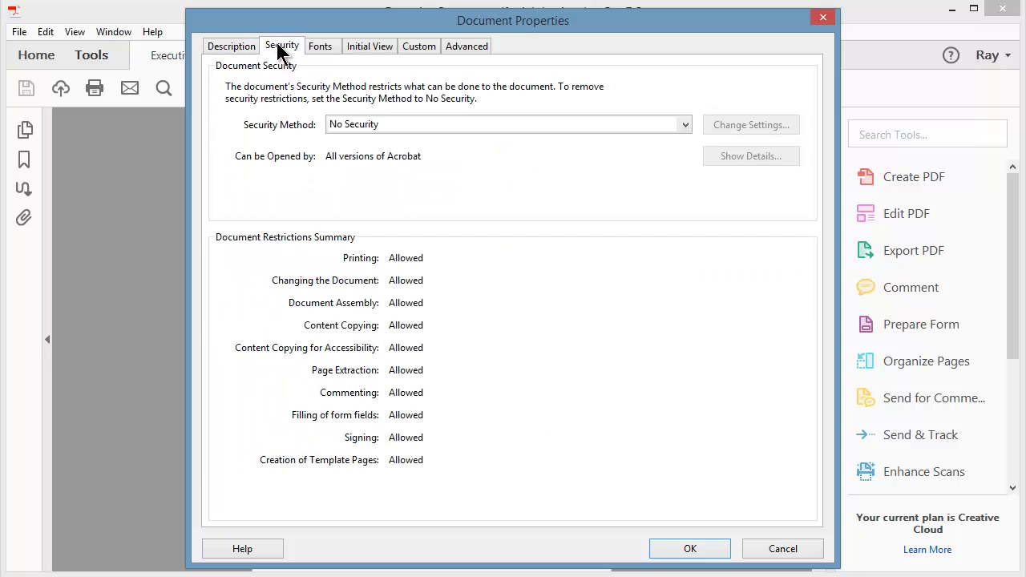
{"action": "left_click", "coordinate": [687, 126]}
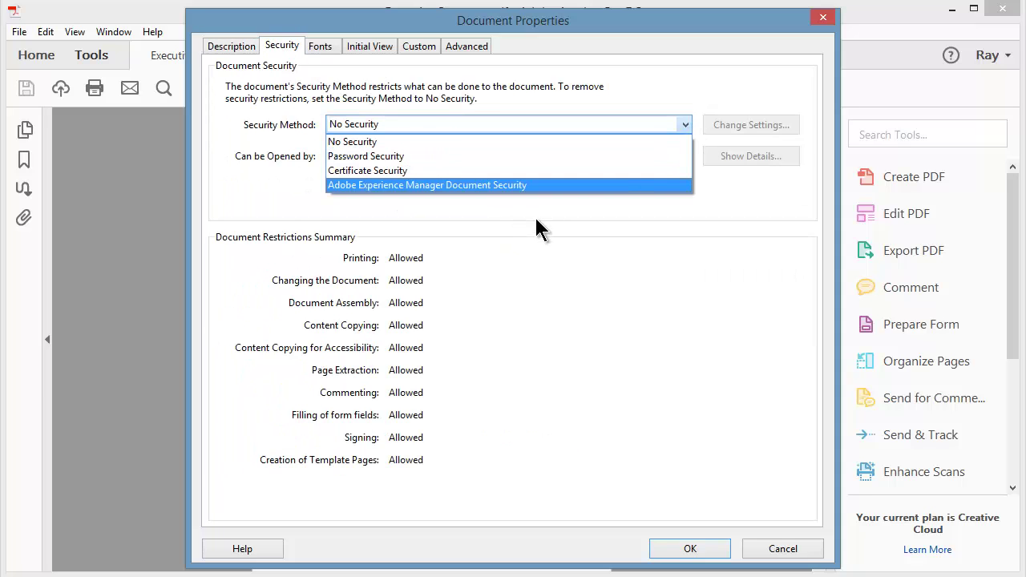
{"action": "key", "text": "Escape"}
{"action": "key", "text": "Escape"}
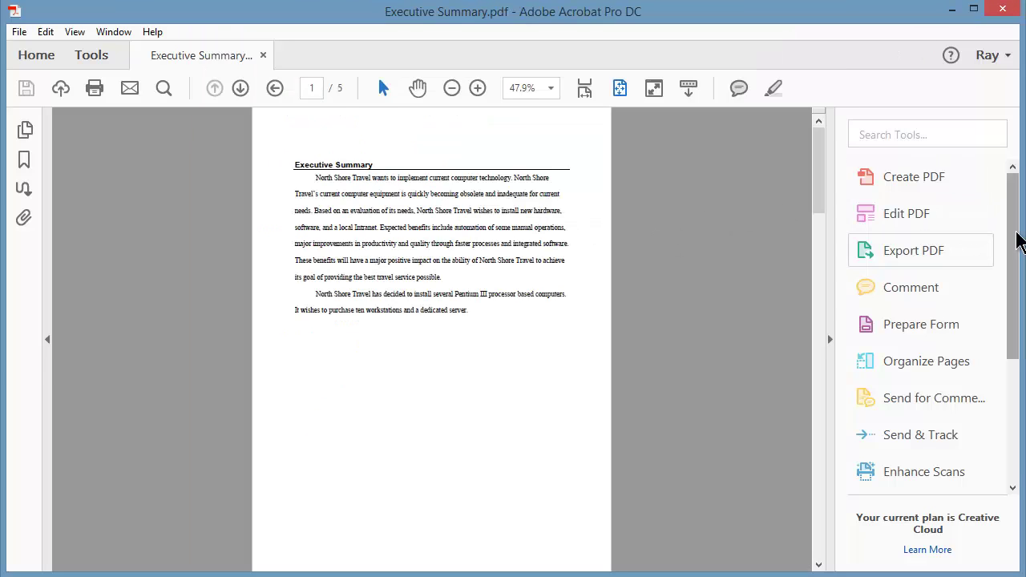
- Use the Protect tool's security properties to set the document's security method to Password Security
{"action": "scroll", "coordinate": [1019, 256], "scroll_direction": "down", "scroll_amount": 1}
{"action": "scroll", "coordinate": [1019, 257], "scroll_direction": "down", "scroll_amount": 5}
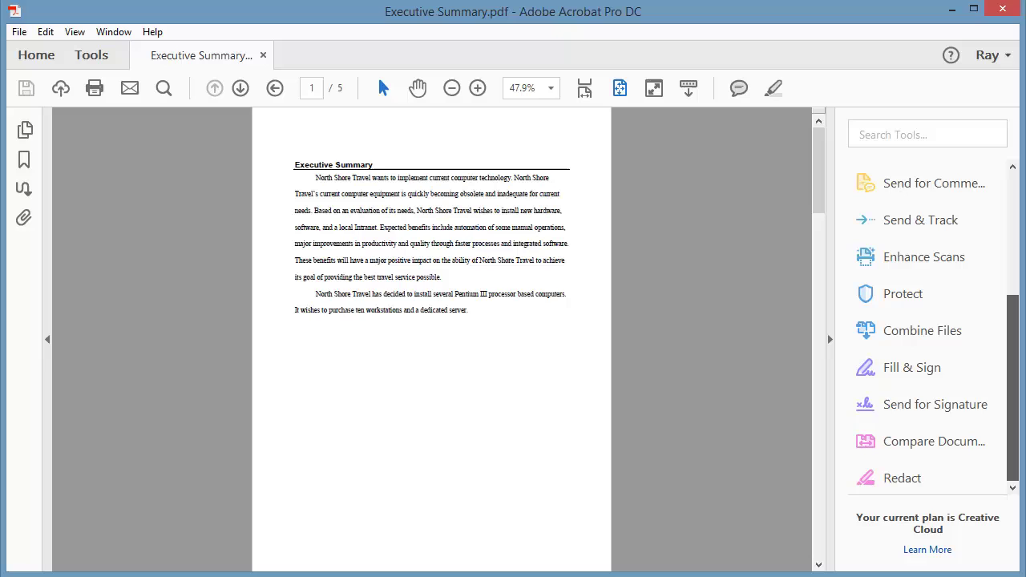
{"action": "left_click", "coordinate": [904, 293]}
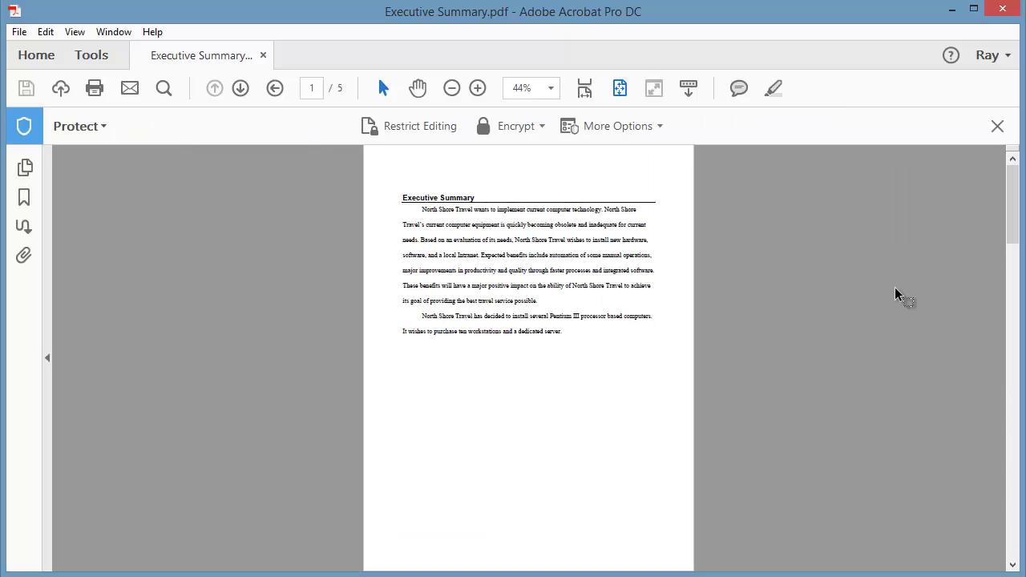
{"action": "left_click", "coordinate": [613, 128]}
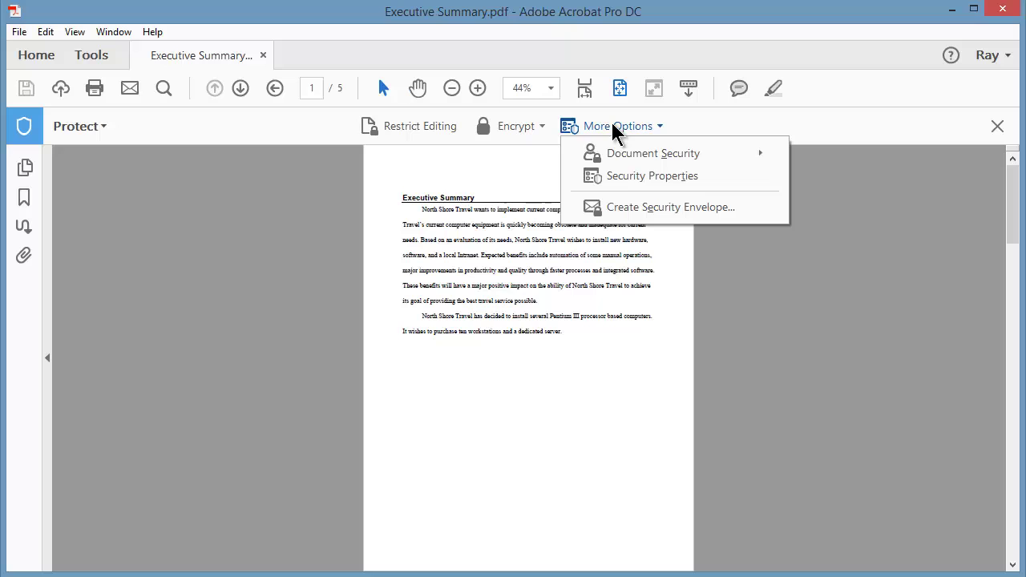
{"action": "left_click", "coordinate": [633, 177]}
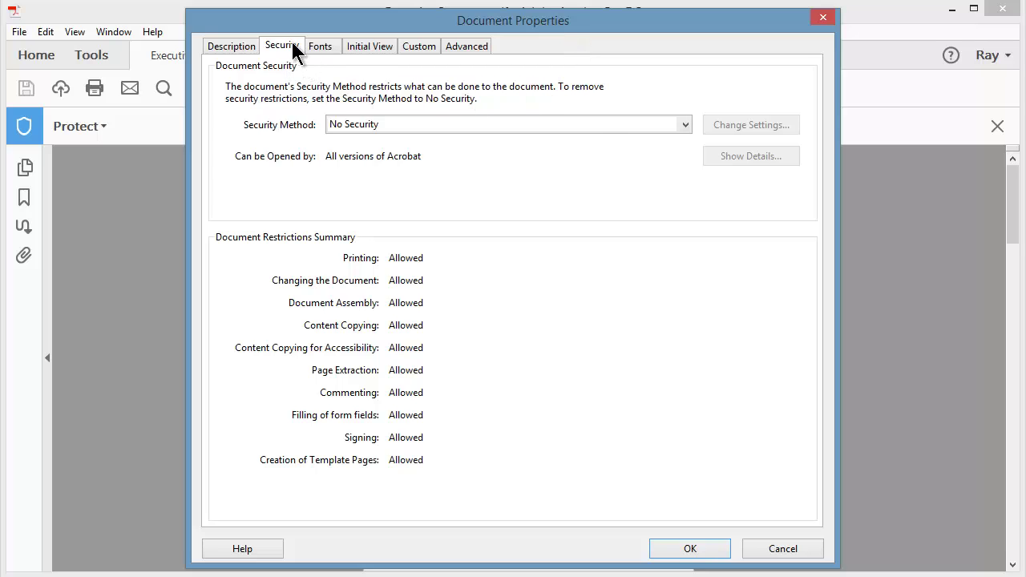
{"action": "left_click", "coordinate": [686, 128]}
{"action": "left_click", "coordinate": [686, 132]}
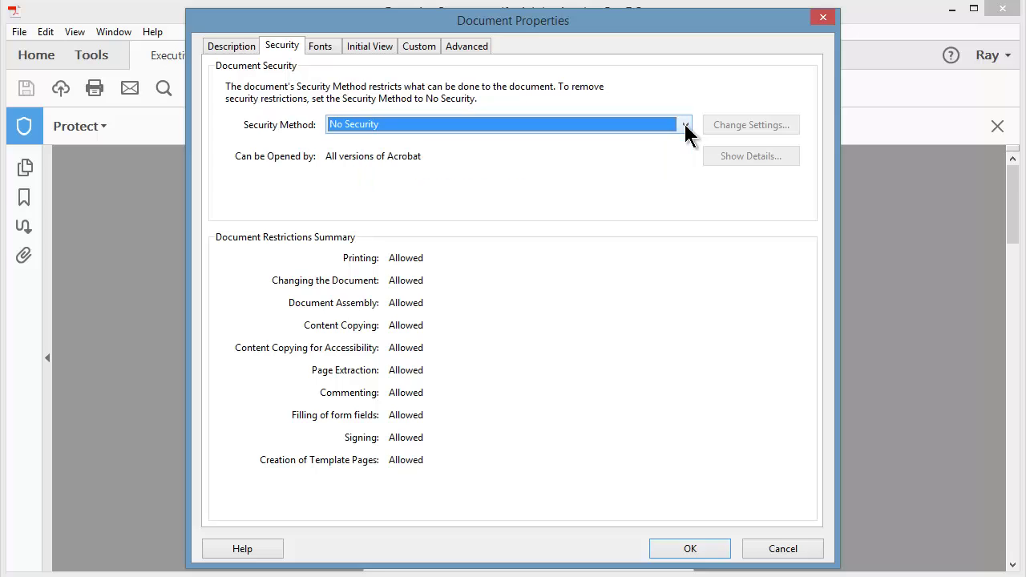
{"action": "left_click", "coordinate": [686, 128]}
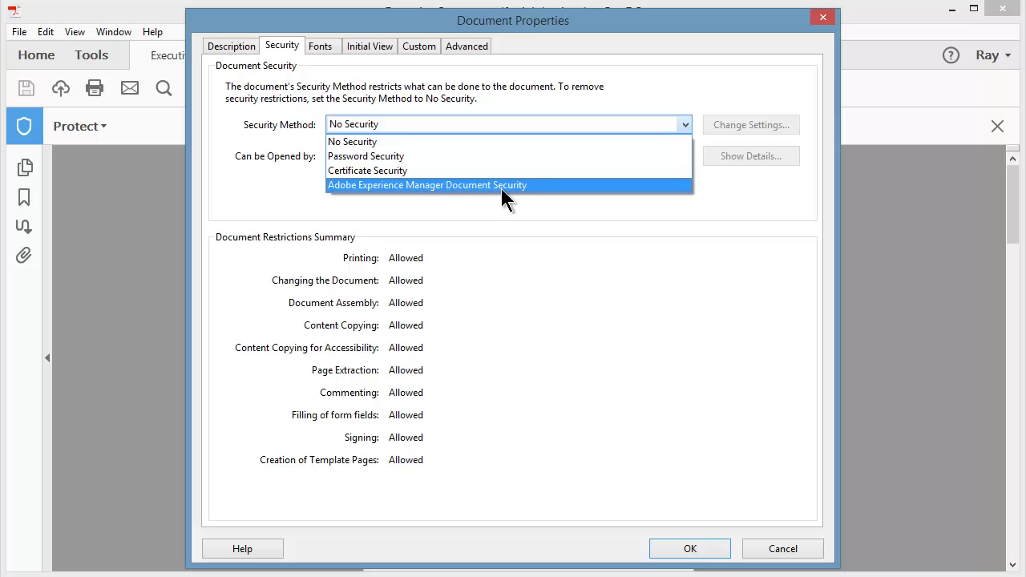
{"action": "left_click", "coordinate": [385, 157]}
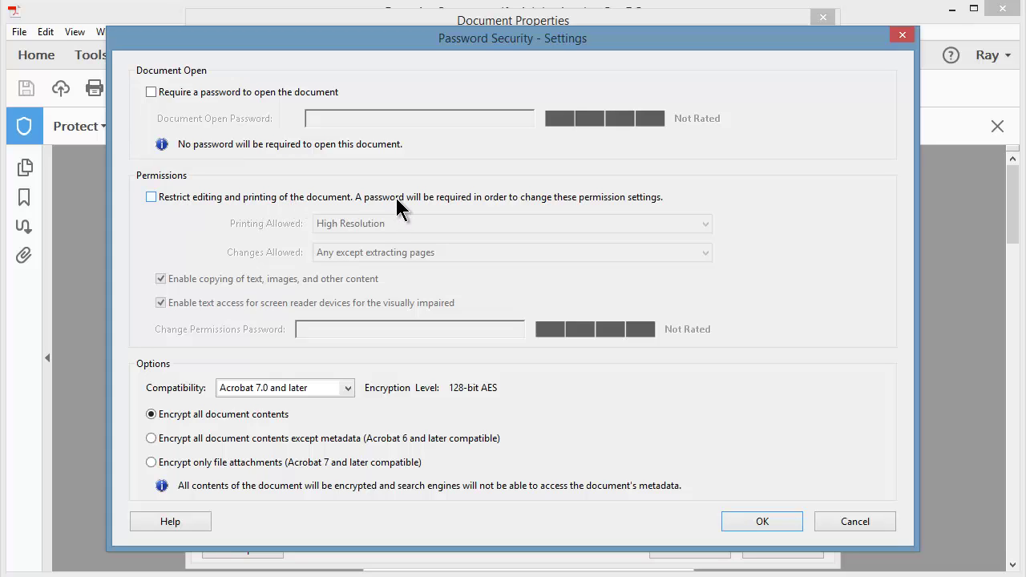
- Restrict editing and printing of the document, with printing and changes allowed set to None and content copying disabled
{"action": "left_click", "coordinate": [151, 197]}
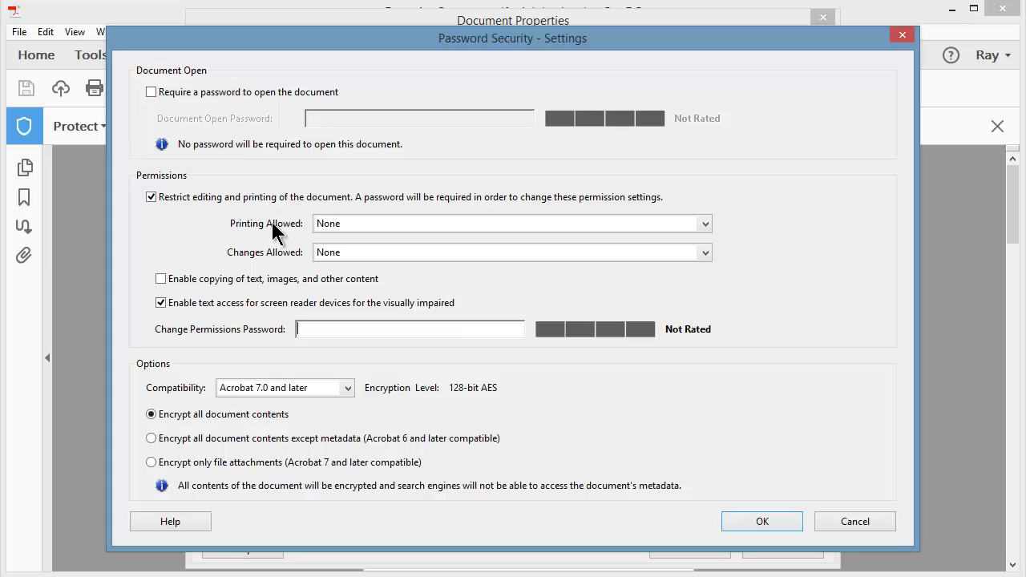
{"action": "left_click", "coordinate": [706, 224]}
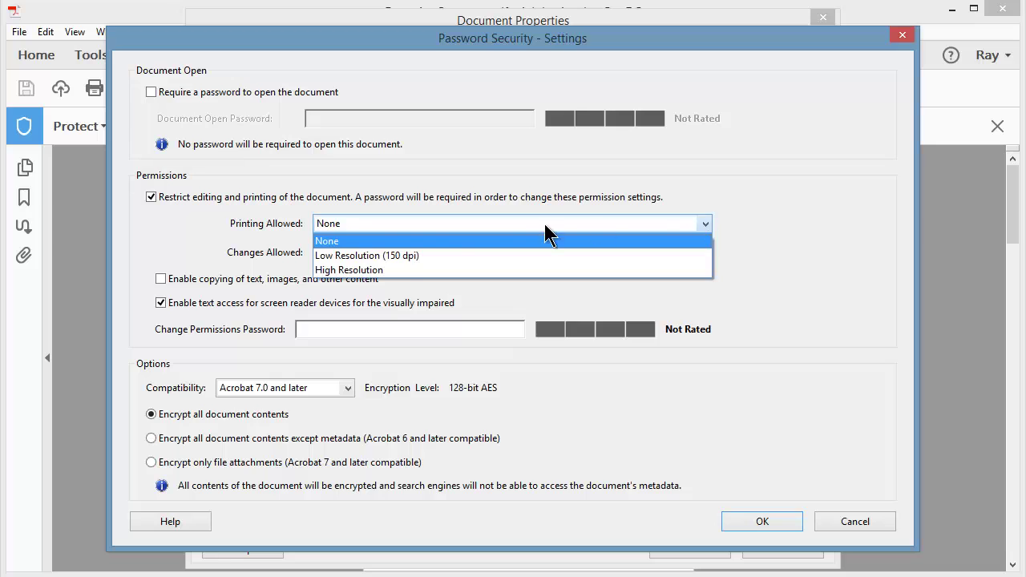
{"action": "left_click", "coordinate": [348, 240]}
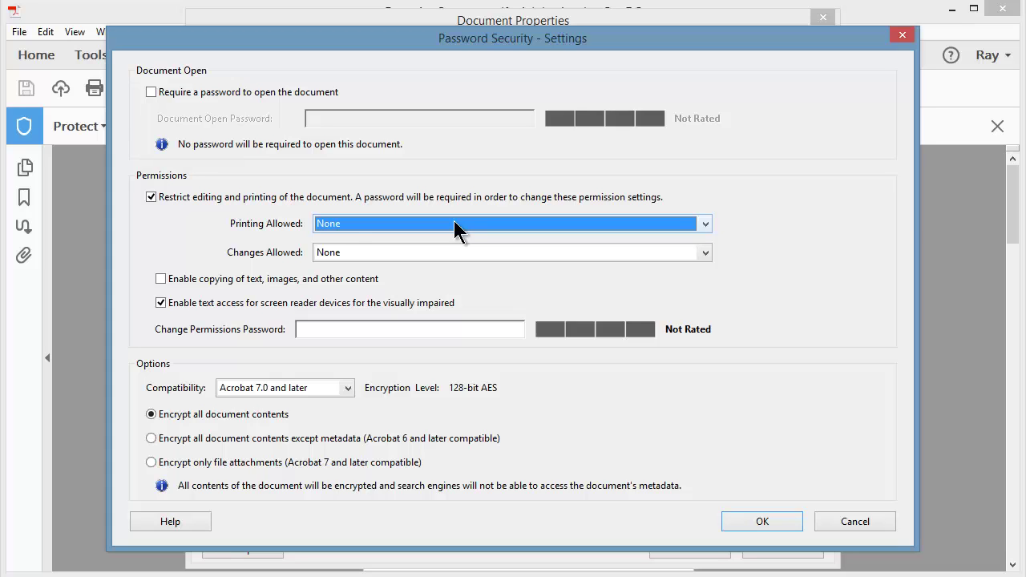
{"action": "left_click", "coordinate": [706, 254]}
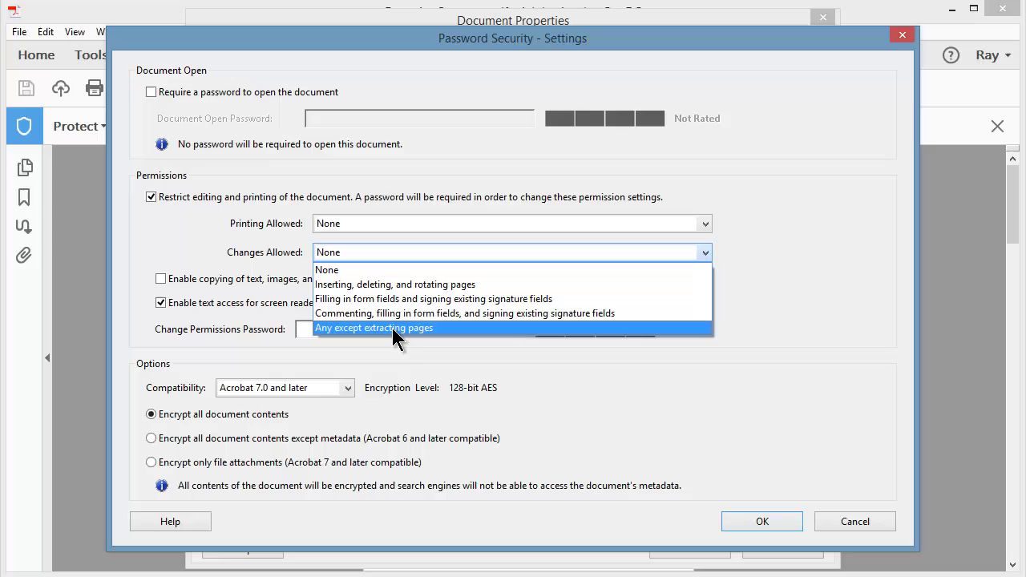
{"action": "left_click", "coordinate": [362, 271]}
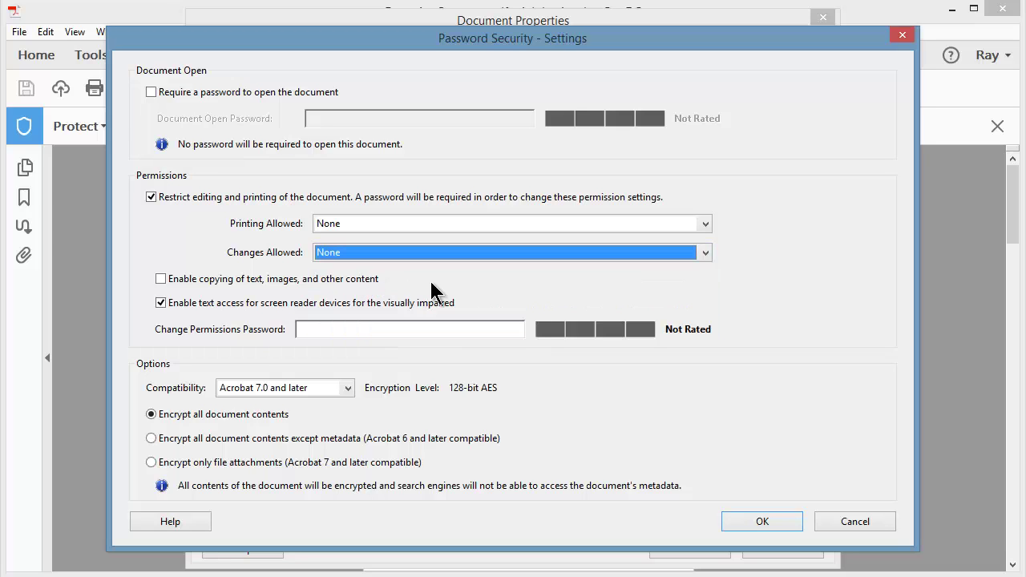
{"action": "left_click", "coordinate": [160, 279]}
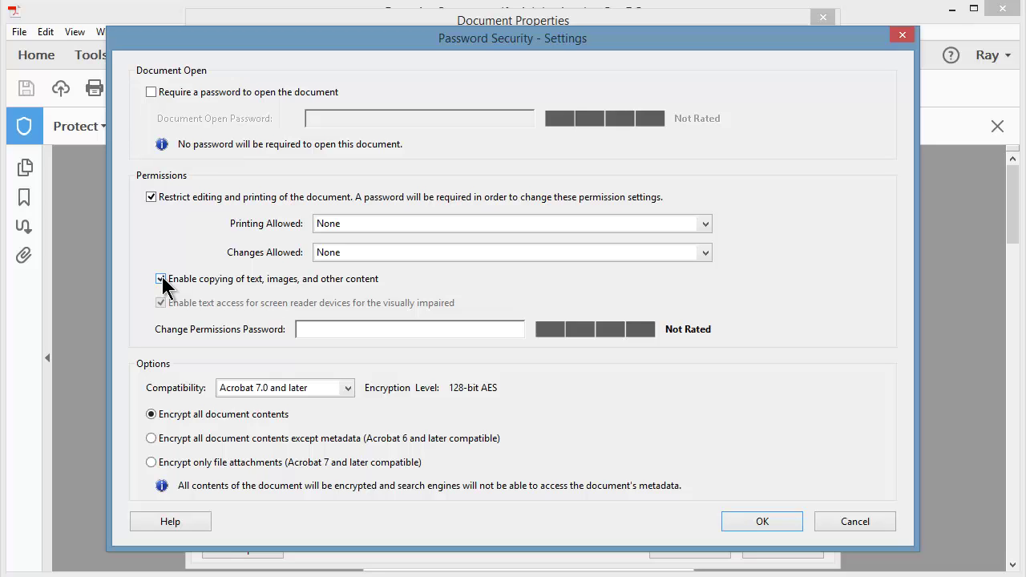
{"action": "left_click", "coordinate": [160, 280]}
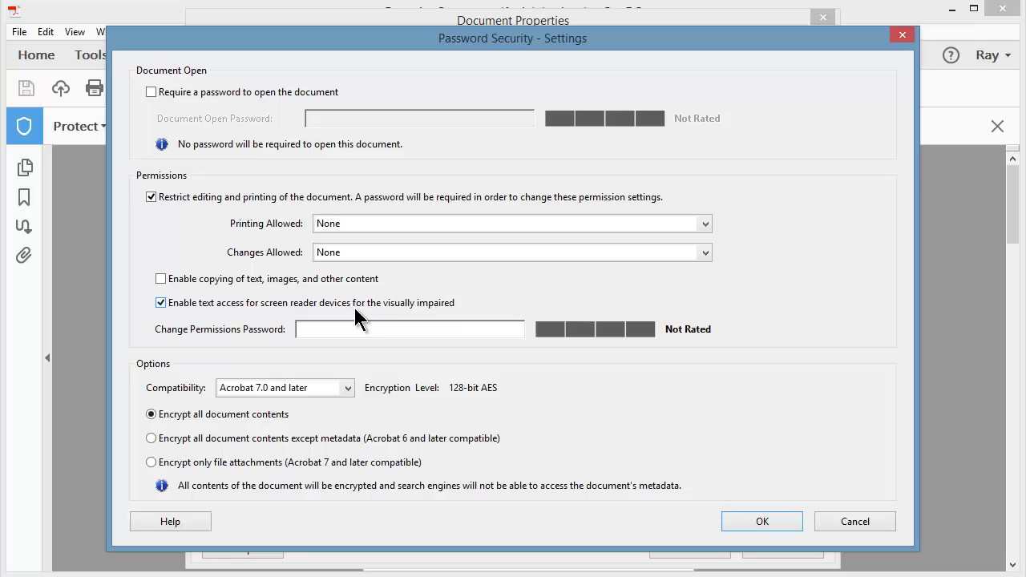
- Enter the change permissions password, and require a password to open the document by filling in the document open password
{"action": "left_click", "coordinate": [334, 329]}
{"action": "key", "text": "ctrl+v"}
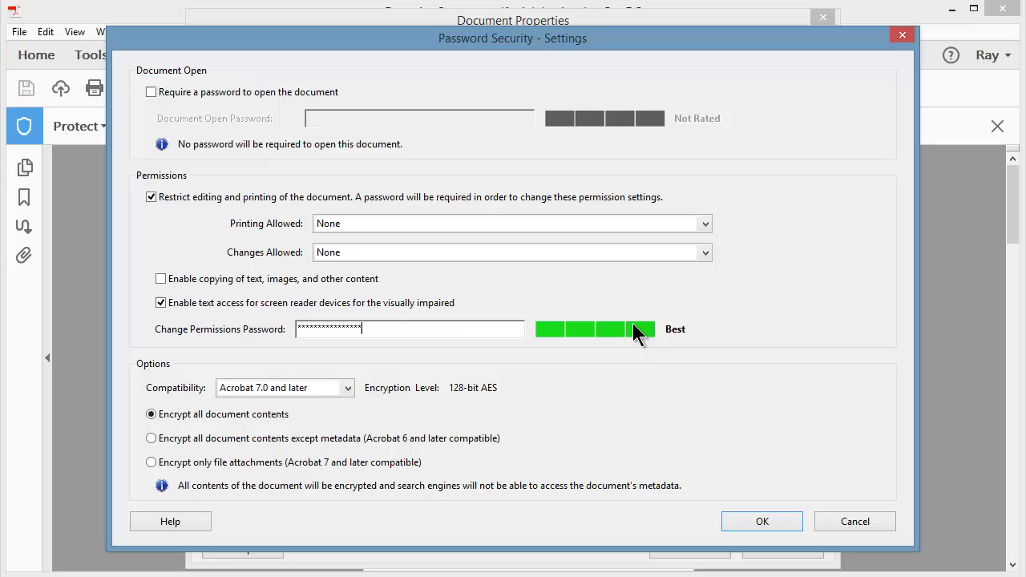
{"action": "left_click", "coordinate": [152, 92]}
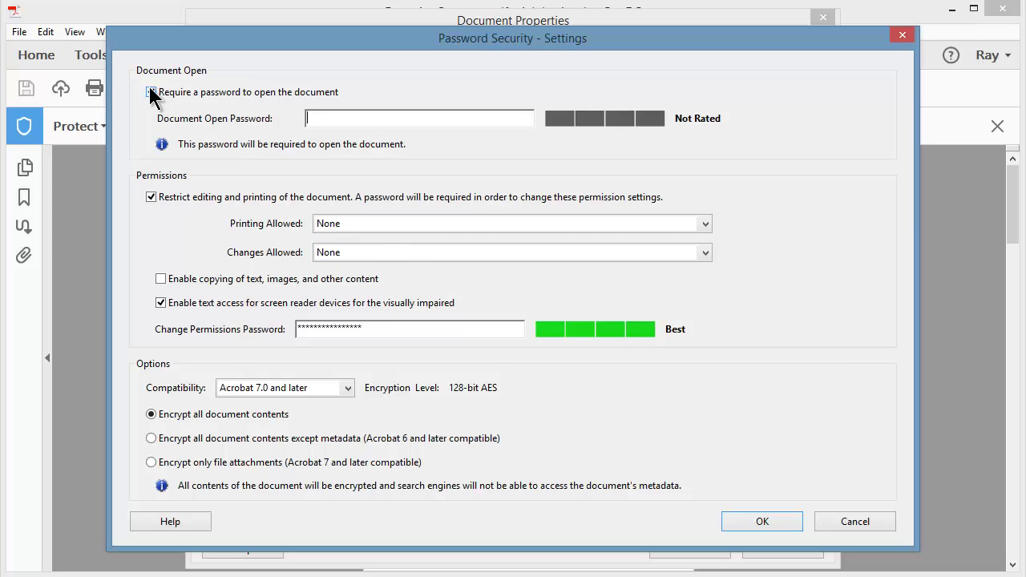
{"action": "left_click", "coordinate": [345, 119]}
{"action": "type", "text": "********"}
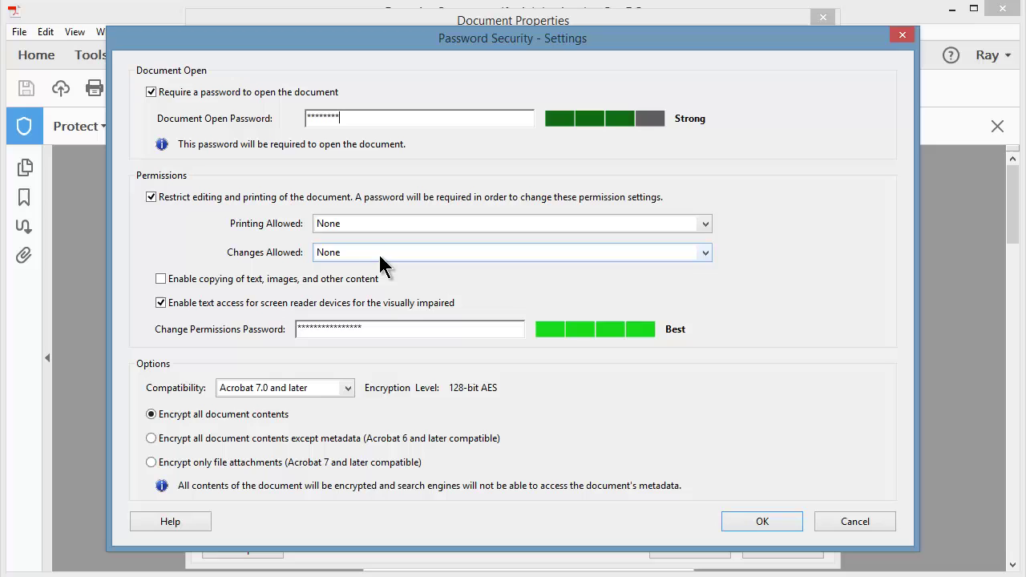
{"action": "double_click", "coordinate": [324, 329]}
{"action": "left_click", "coordinate": [370, 325]}
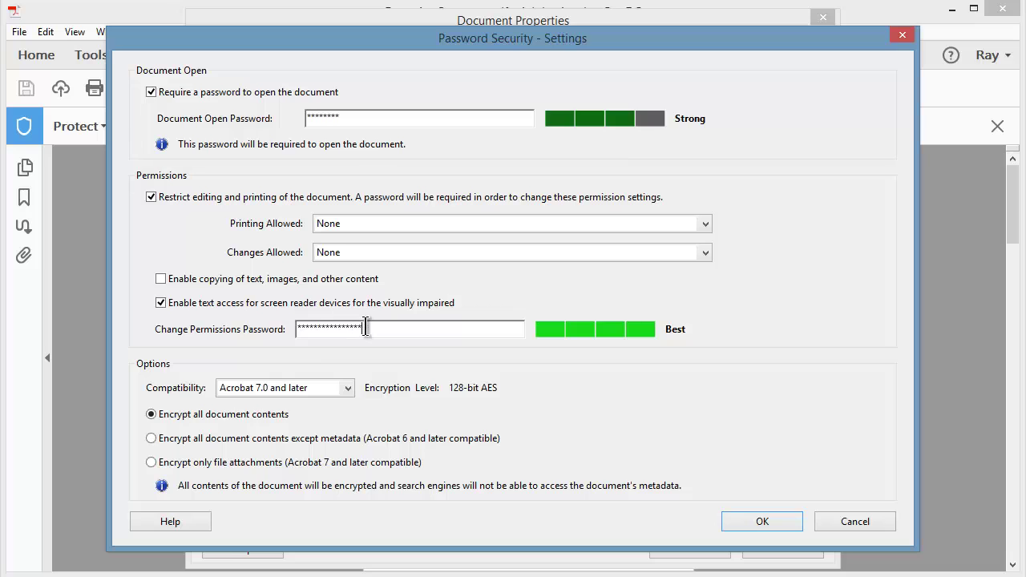
{"action": "double_click", "coordinate": [329, 329]}
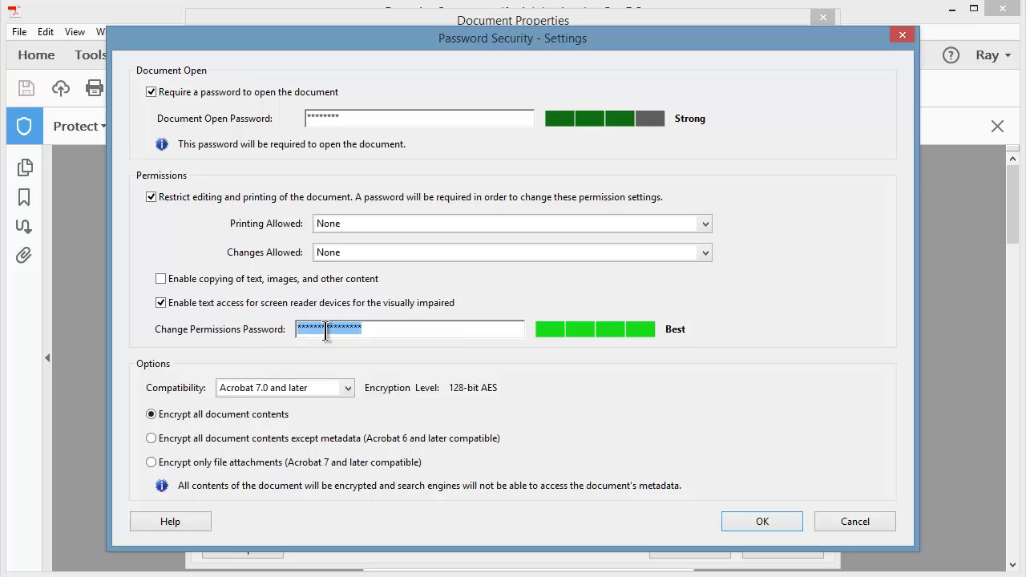
{"action": "left_click", "coordinate": [390, 328]}
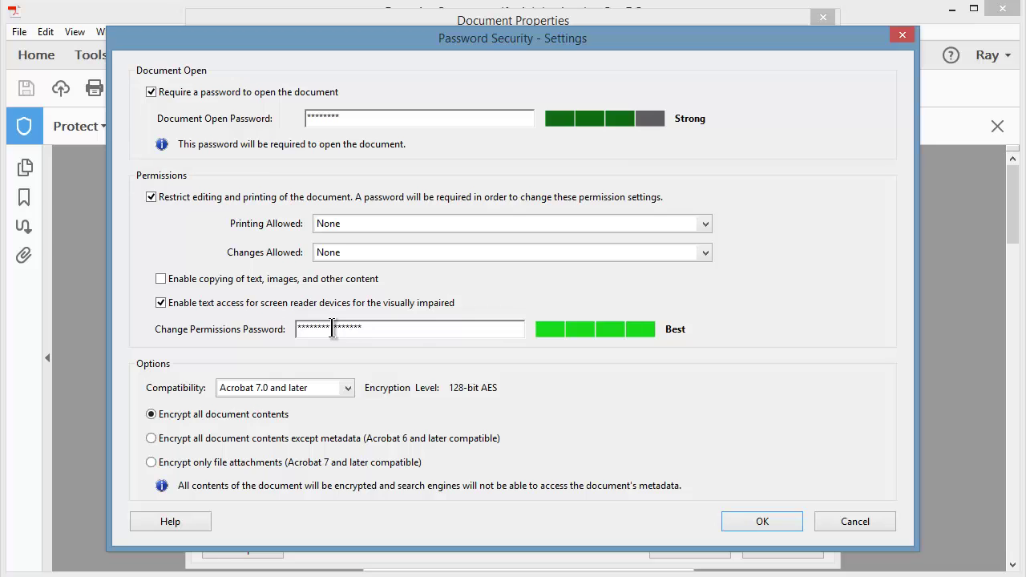
- Apply the password security settings, confirming the document open password and the permissions password
{"action": "left_click", "coordinate": [757, 522]}
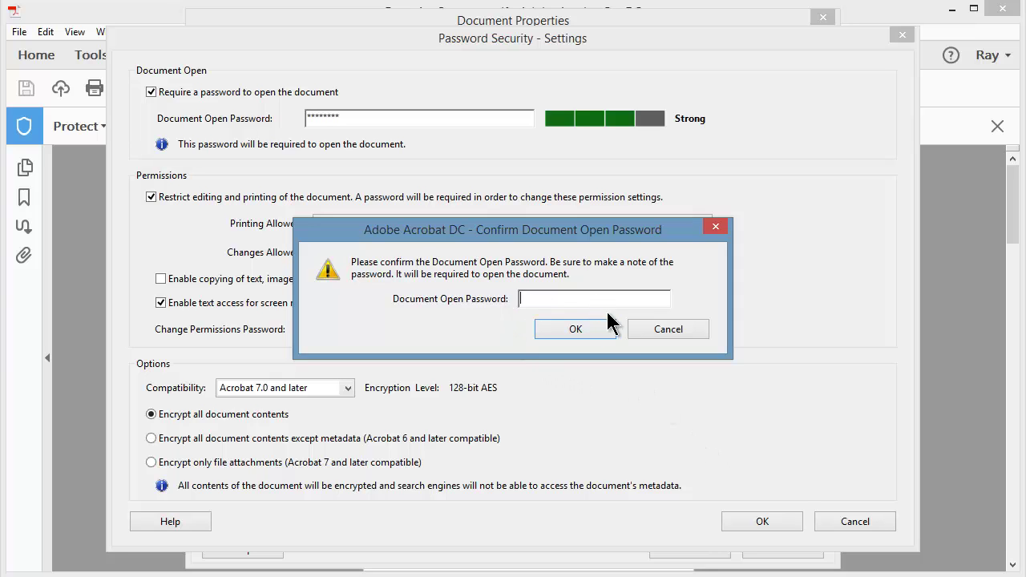
{"action": "key", "text": "ctrl+v"}
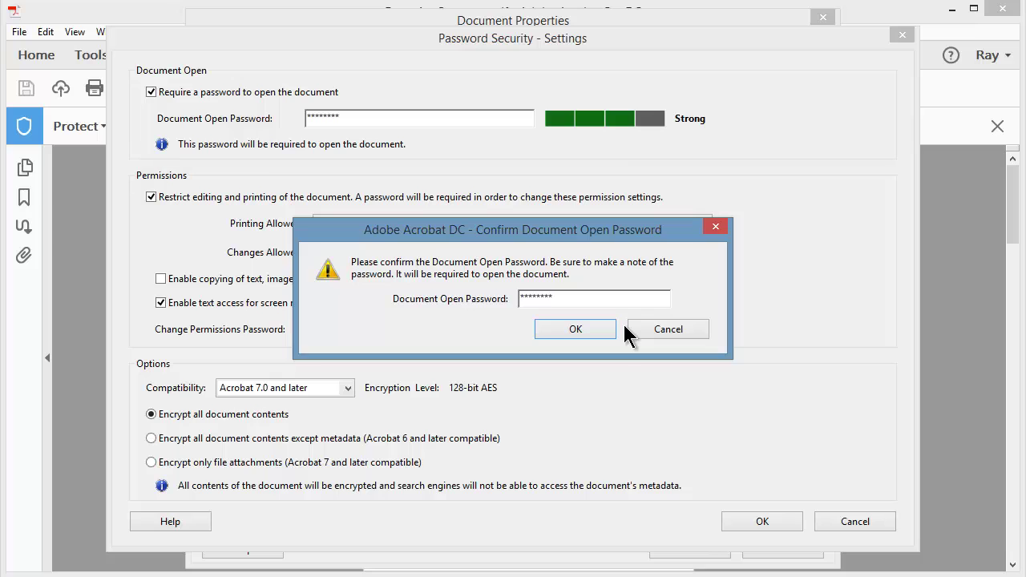
{"action": "left_click", "coordinate": [587, 331]}
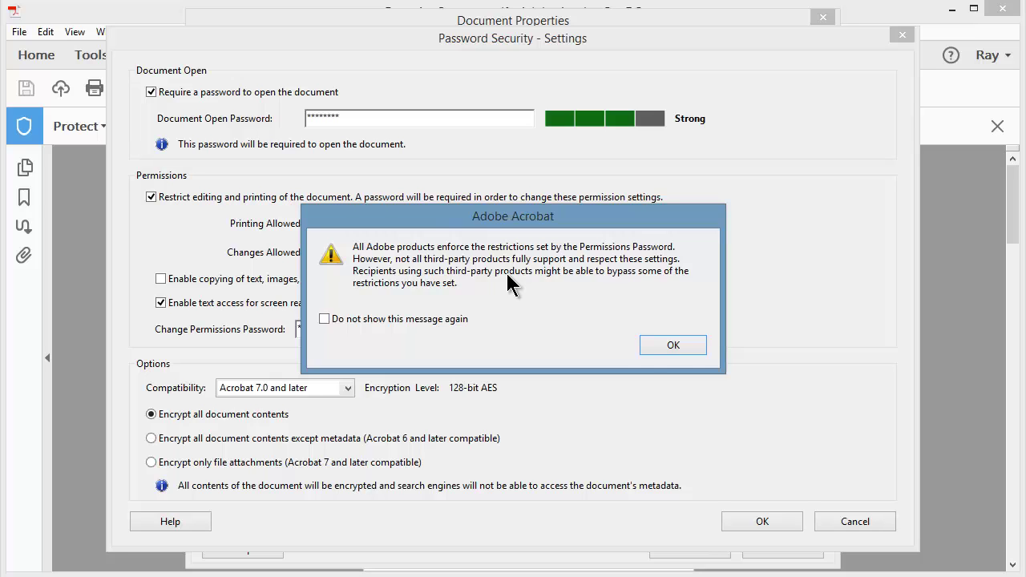
{"action": "left_click", "coordinate": [676, 345]}
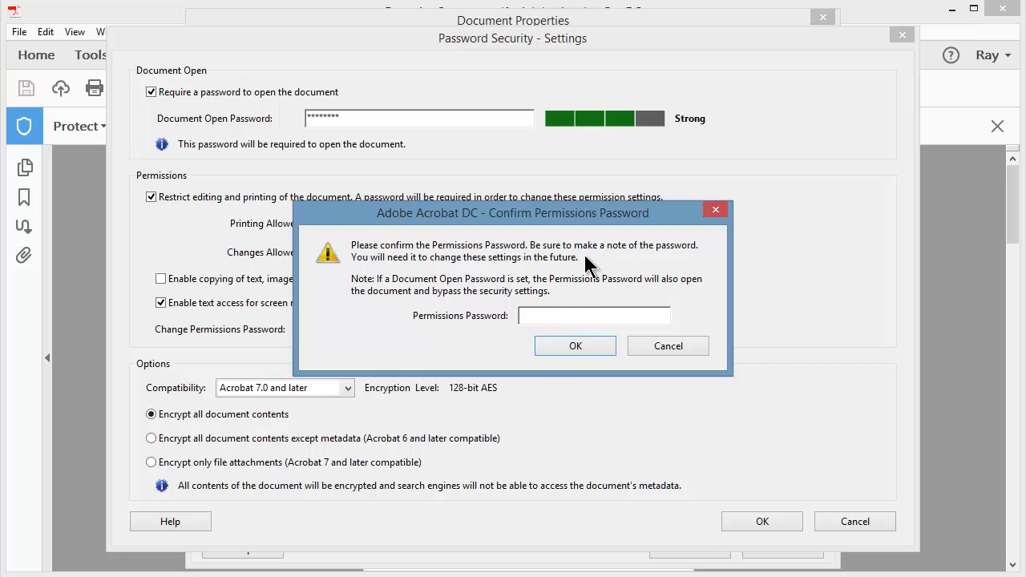
{"action": "key", "text": "ctrl+v"}
{"action": "left_click", "coordinate": [597, 346]}
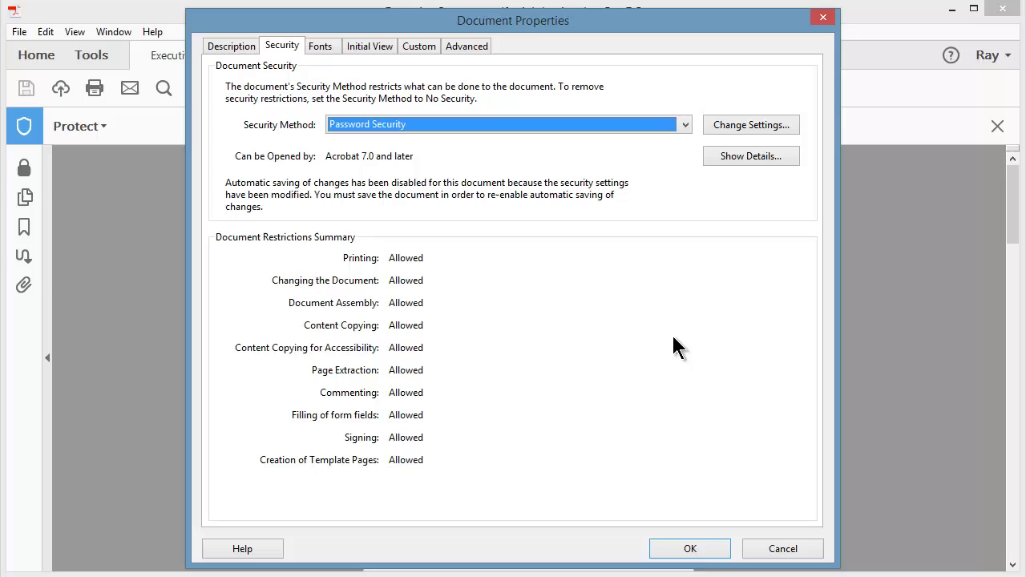
{"action": "left_click", "coordinate": [688, 550]}
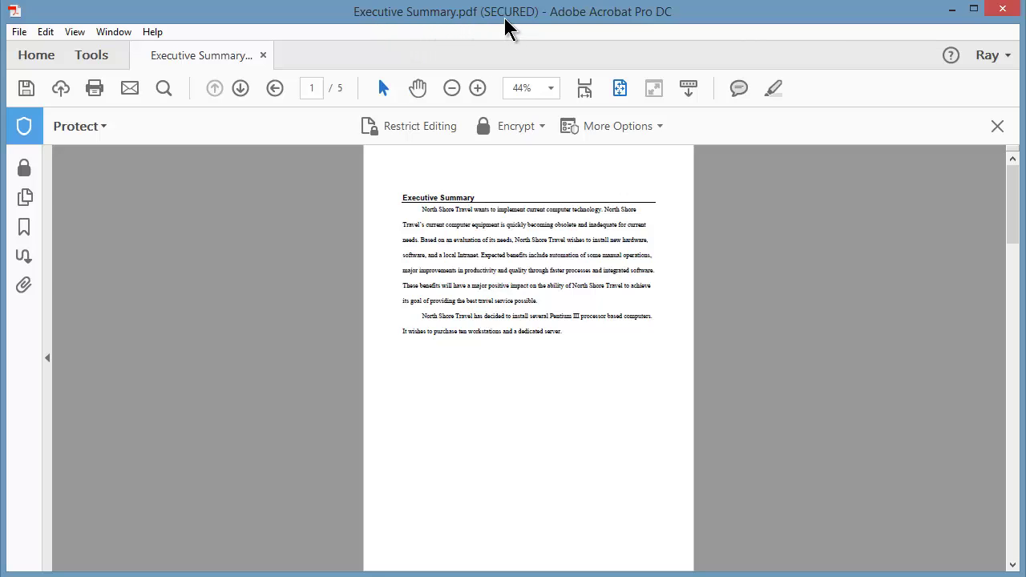
- Save a copy of the protected document to the Desktop as Executive Summary secured.pdf
{"action": "left_click", "coordinate": [18, 35]}
{"action": "left_click", "coordinate": [79, 133]}
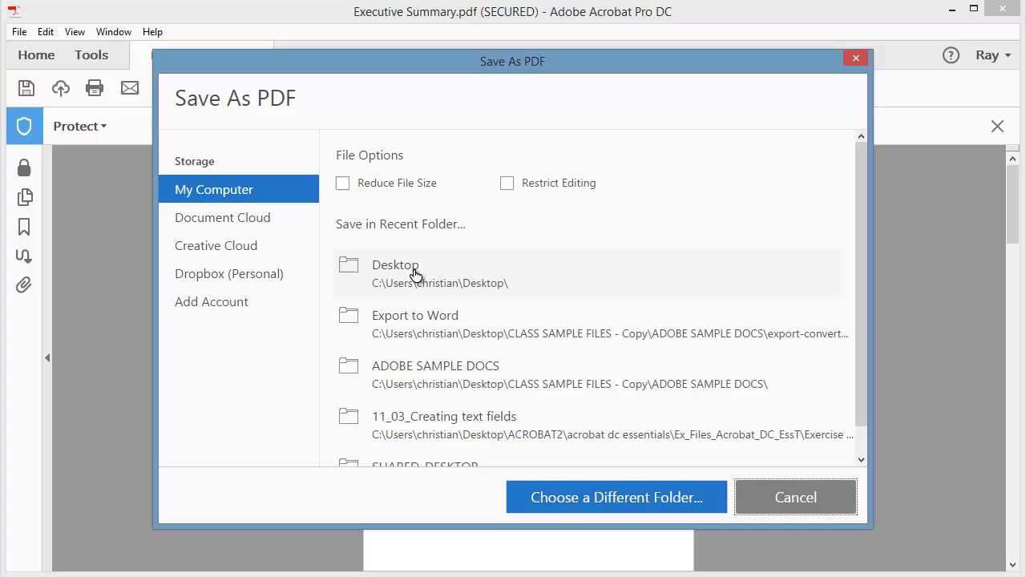
{"action": "left_click", "coordinate": [416, 274]}
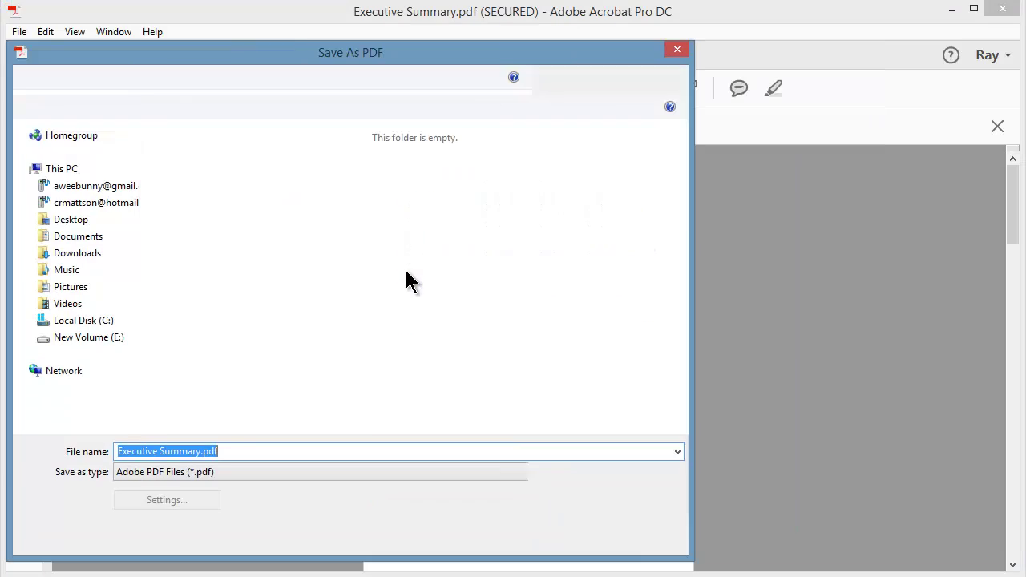
{"action": "left_click", "coordinate": [202, 452]}
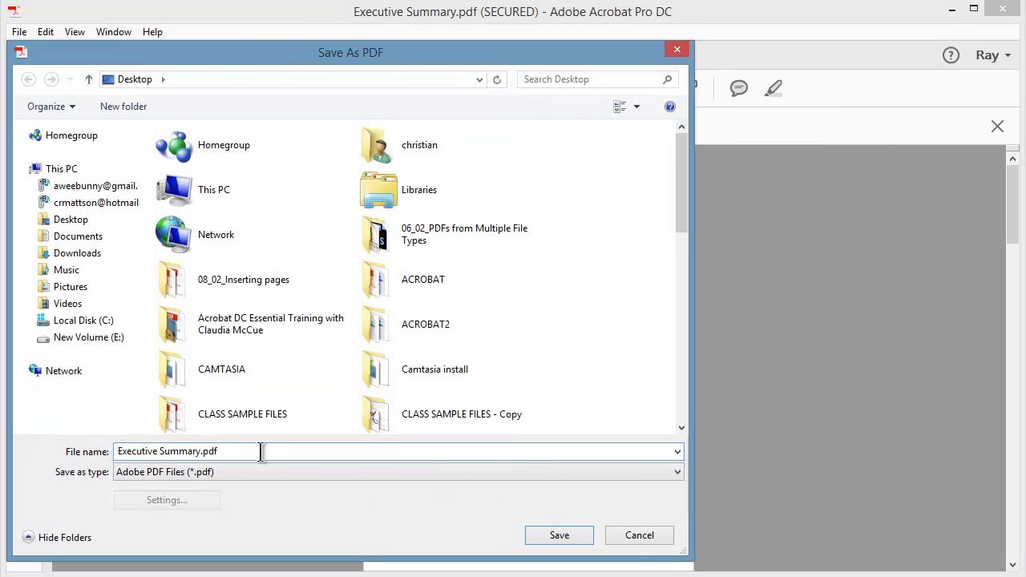
{"action": "type", "text": "secured"}
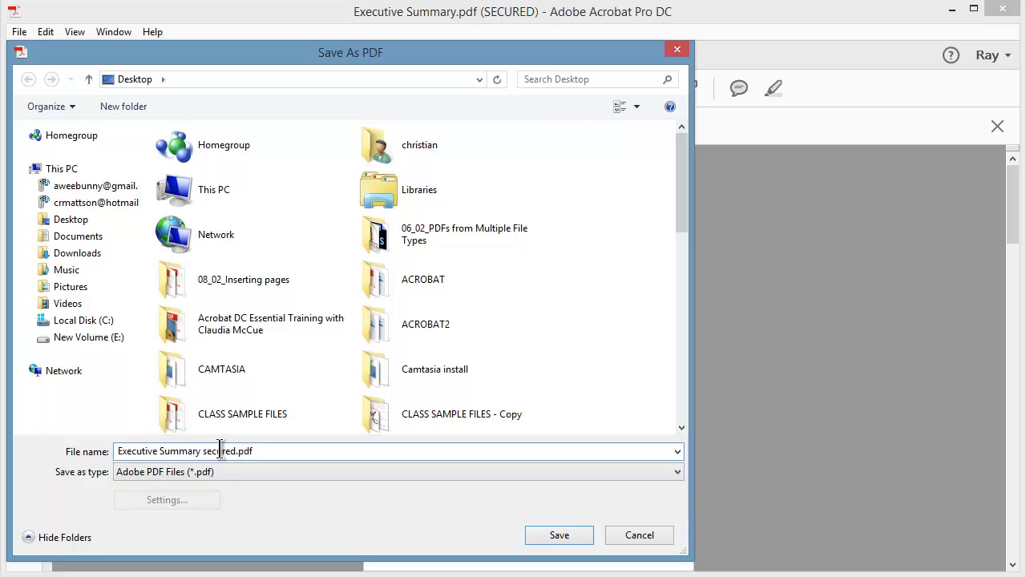
{"action": "left_click", "coordinate": [559, 536]}
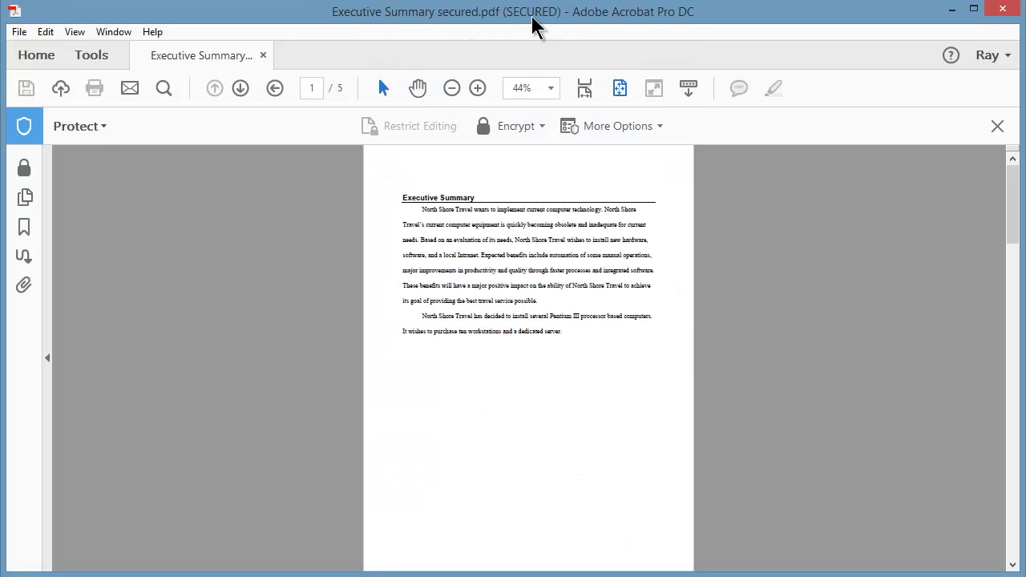
- Close the secured copy and reopen it from the recent files, entering the document open password
{"action": "left_click", "coordinate": [263, 55]}
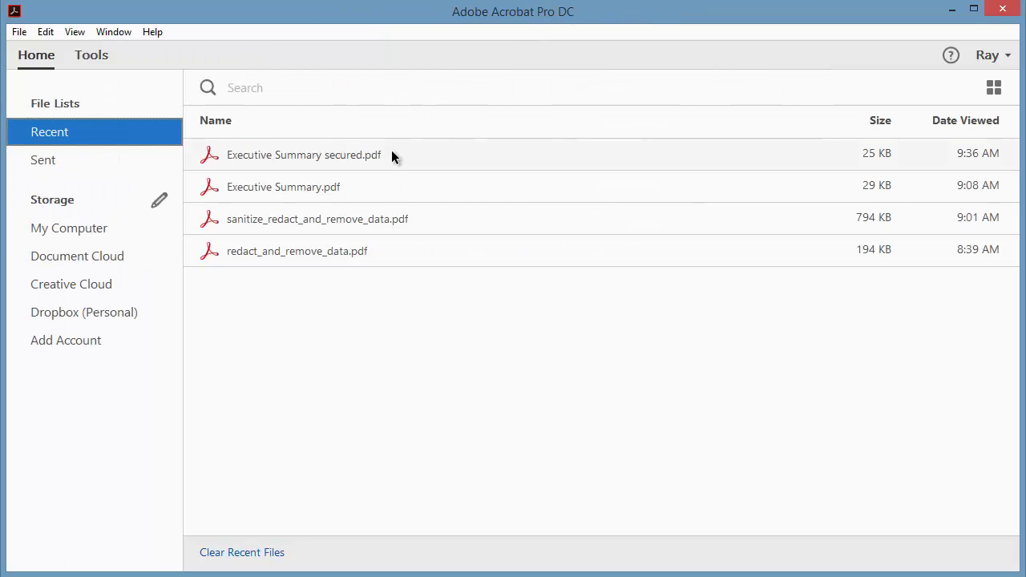
{"action": "left_click", "coordinate": [293, 153]}
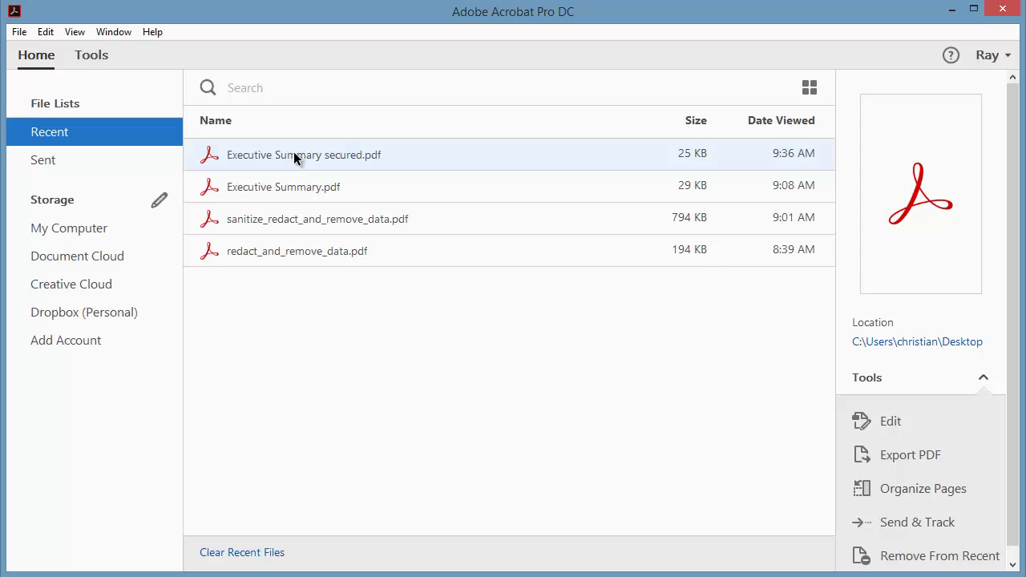
{"action": "double_click", "coordinate": [294, 153]}
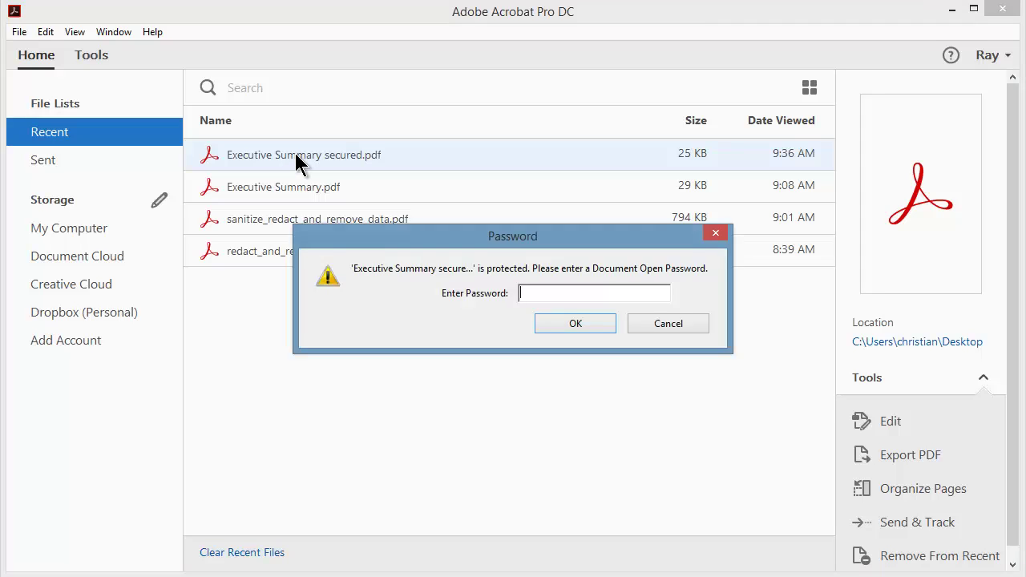
{"action": "key", "text": "ctrl+v"}
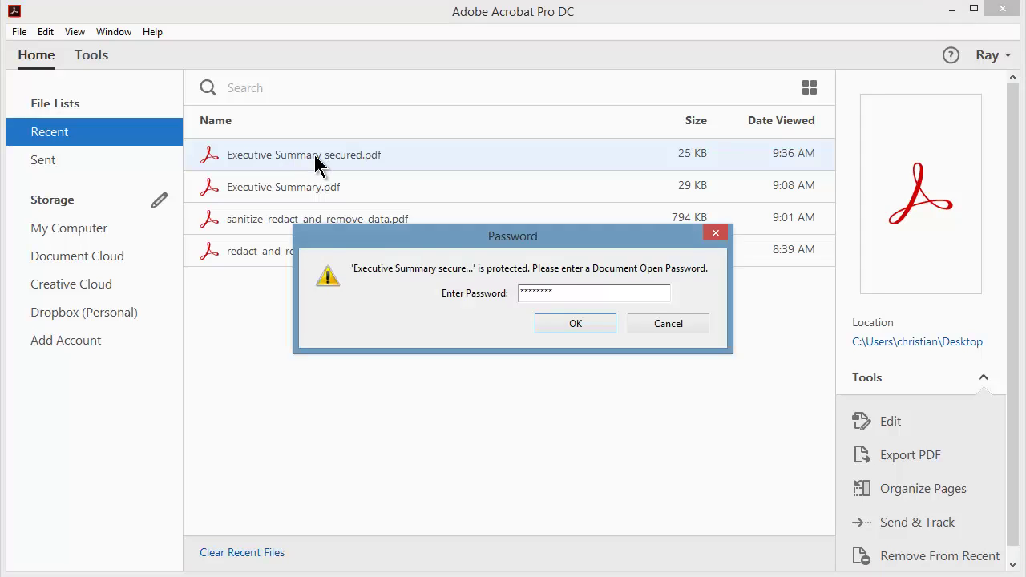
{"action": "left_click", "coordinate": [577, 324]}
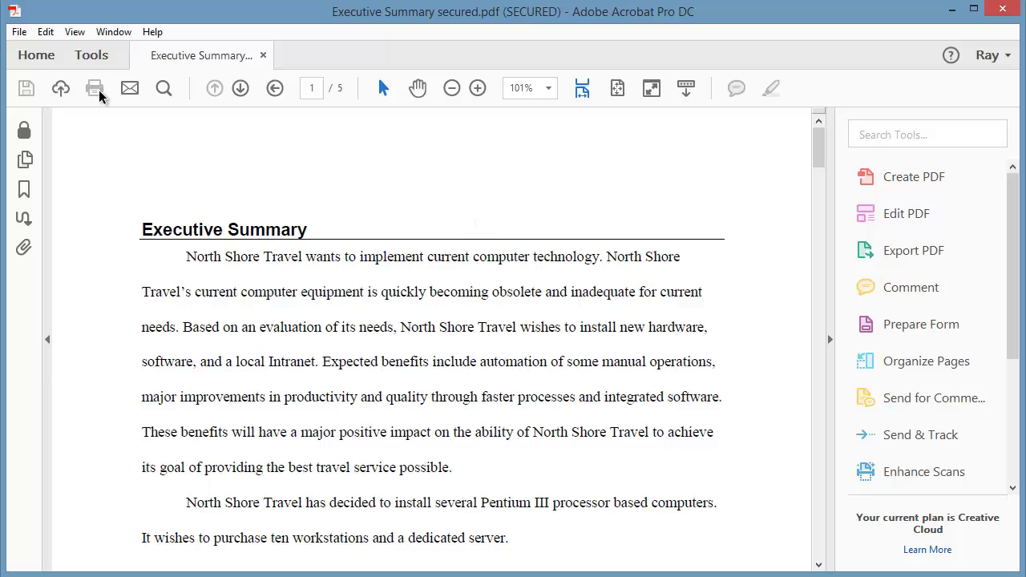
- Check whether printing is available in the secured copy, and try to edit its body text without entering the permissions password
{"action": "left_click", "coordinate": [20, 34]}
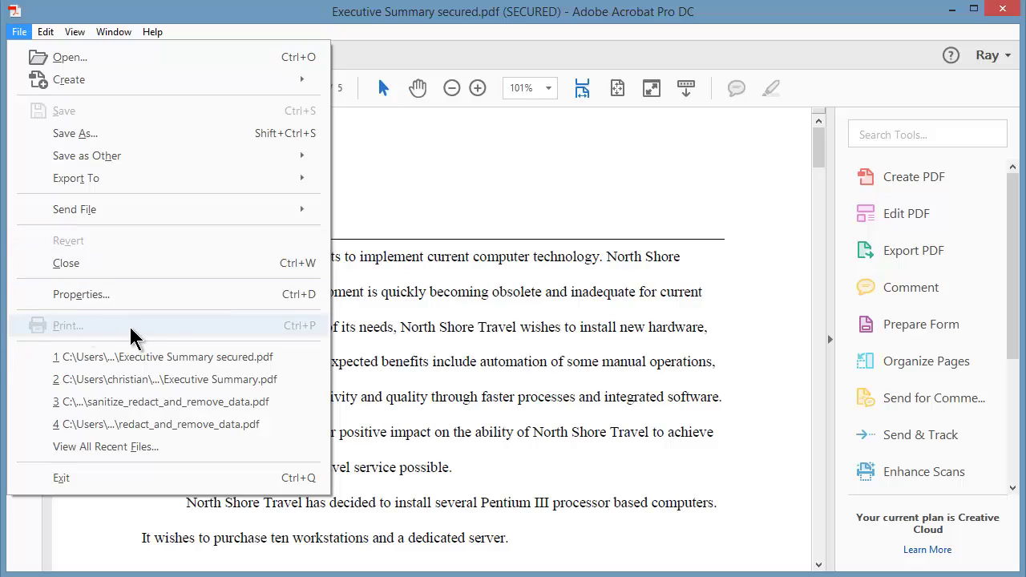
{"action": "left_click", "coordinate": [383, 219]}
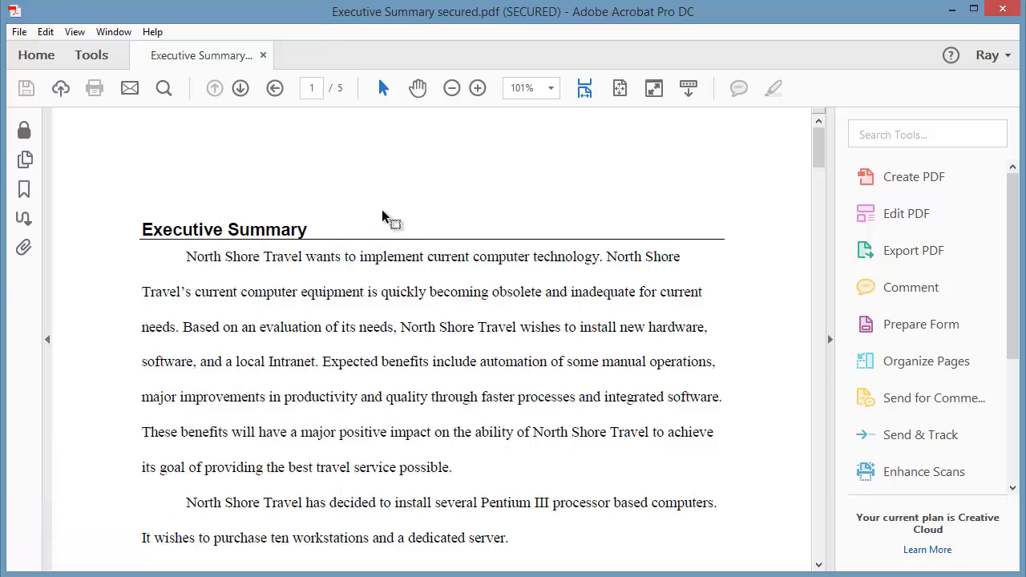
{"action": "left_click", "coordinate": [892, 215]}
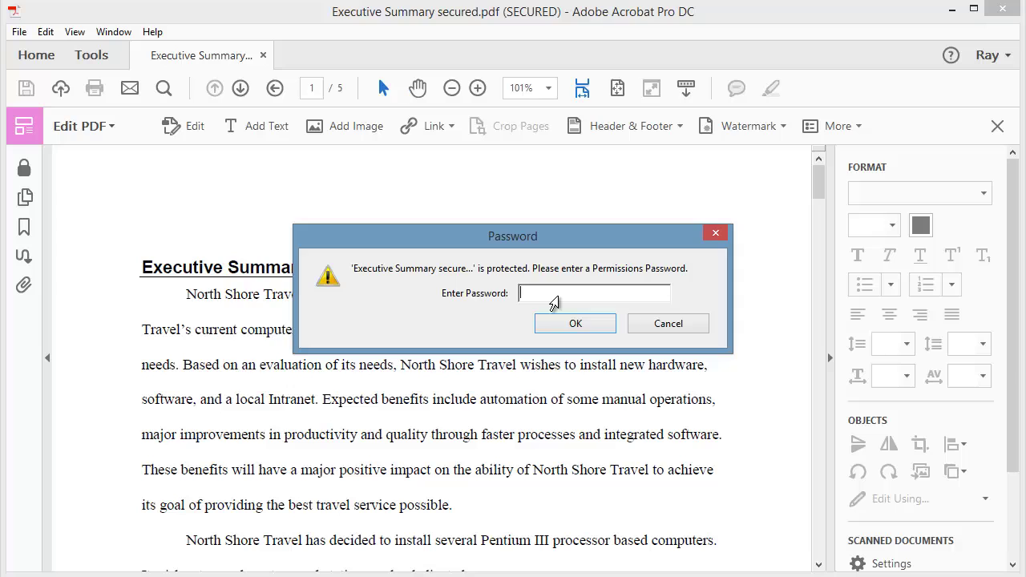
{"action": "left_click", "coordinate": [662, 326]}
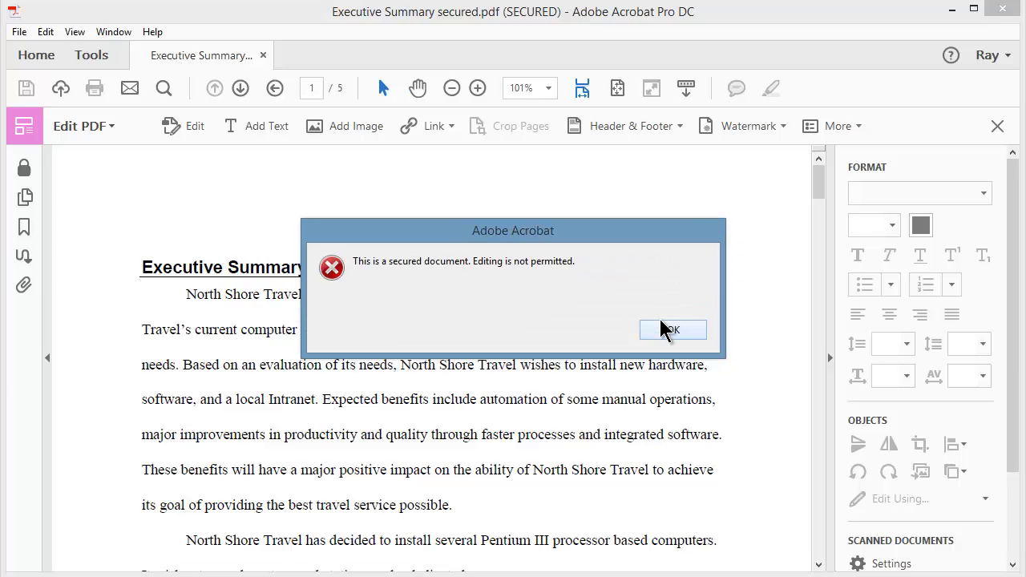
{"action": "left_click", "coordinate": [672, 330]}
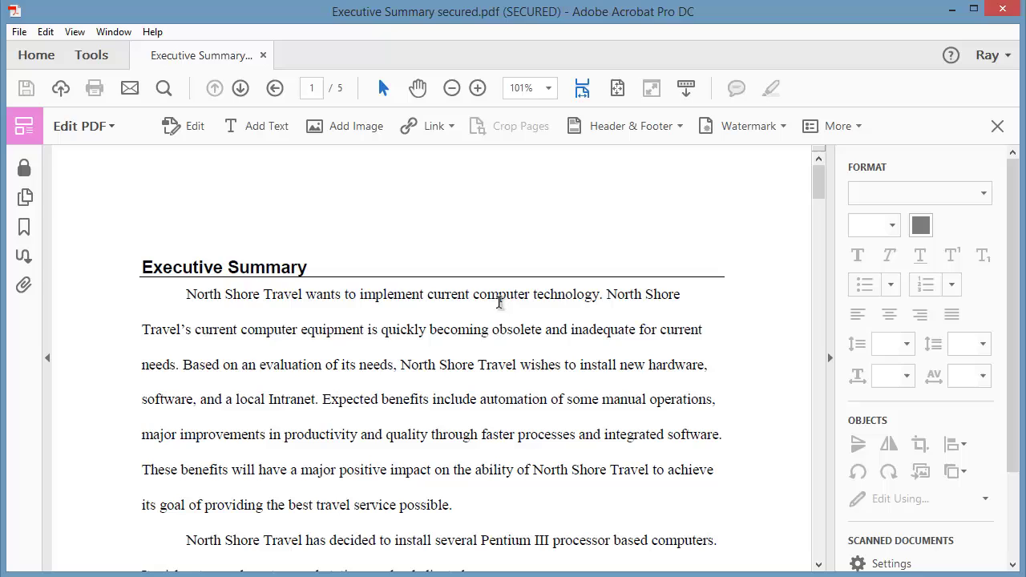
{"action": "double_click", "coordinate": [499, 295]}
{"action": "double_click", "coordinate": [511, 329]}
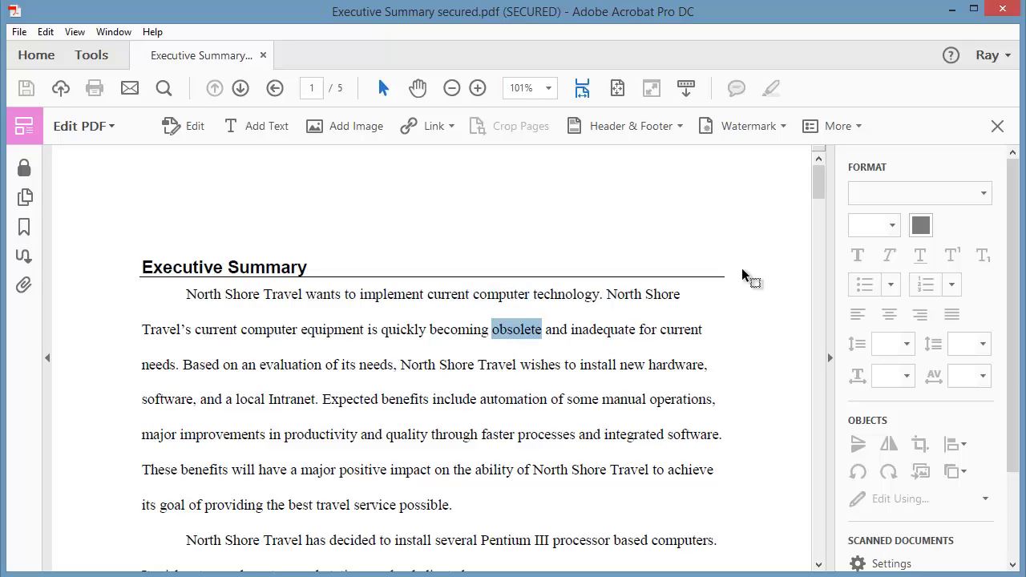
{"action": "left_click", "coordinate": [440, 330]}
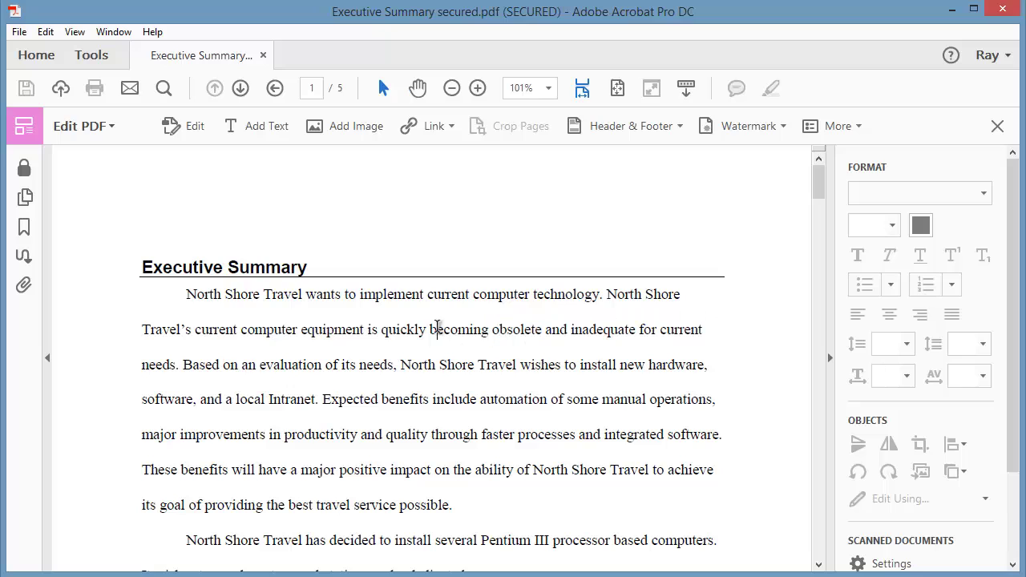
{"action": "double_click", "coordinate": [470, 329]}
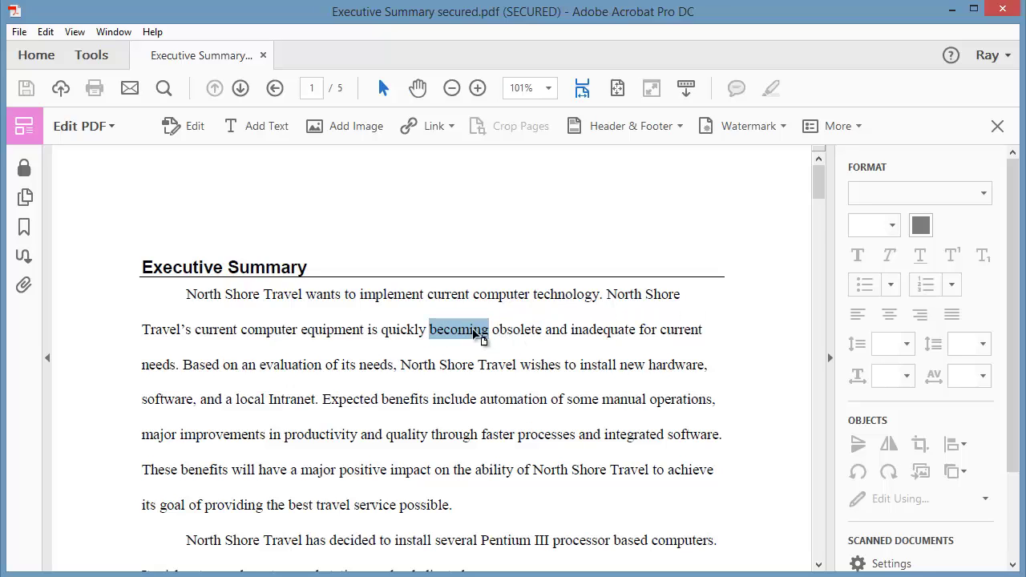
{"action": "left_click", "coordinate": [998, 126]}
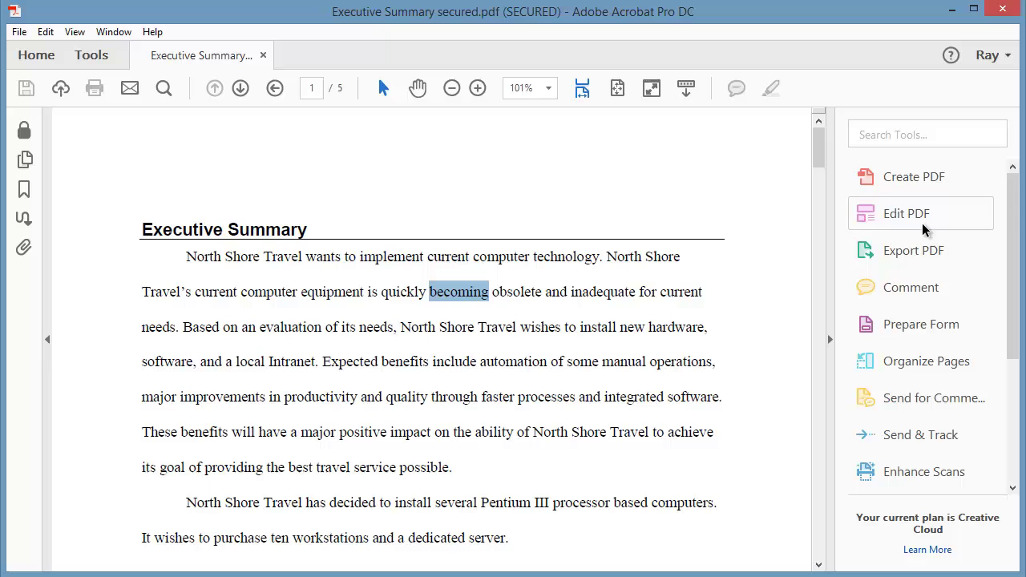
- Examine which commenting and stamp tools are available for the secured document, and close the Comment tool
{"action": "left_click", "coordinate": [904, 287]}
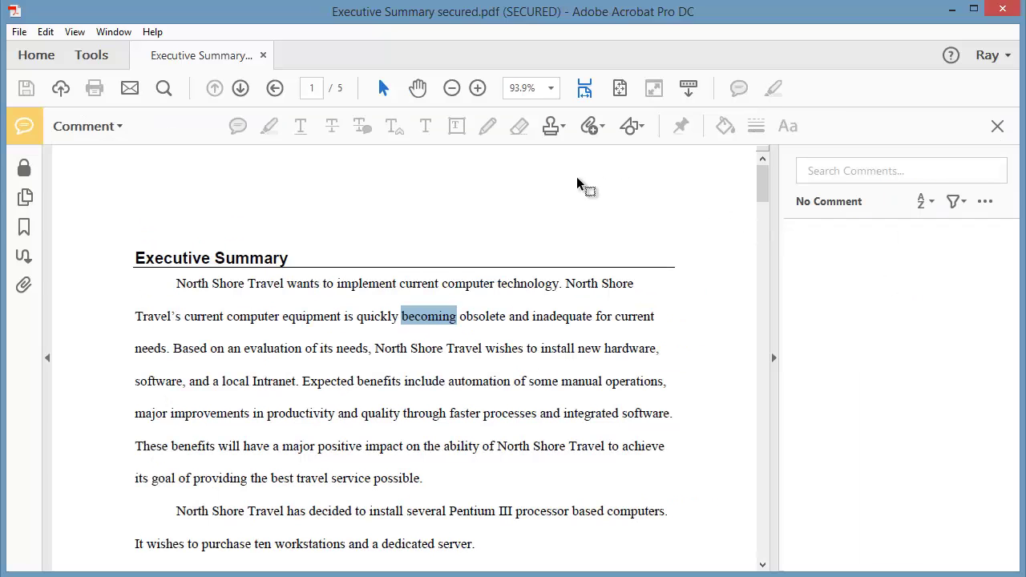
{"action": "left_click", "coordinate": [337, 317]}
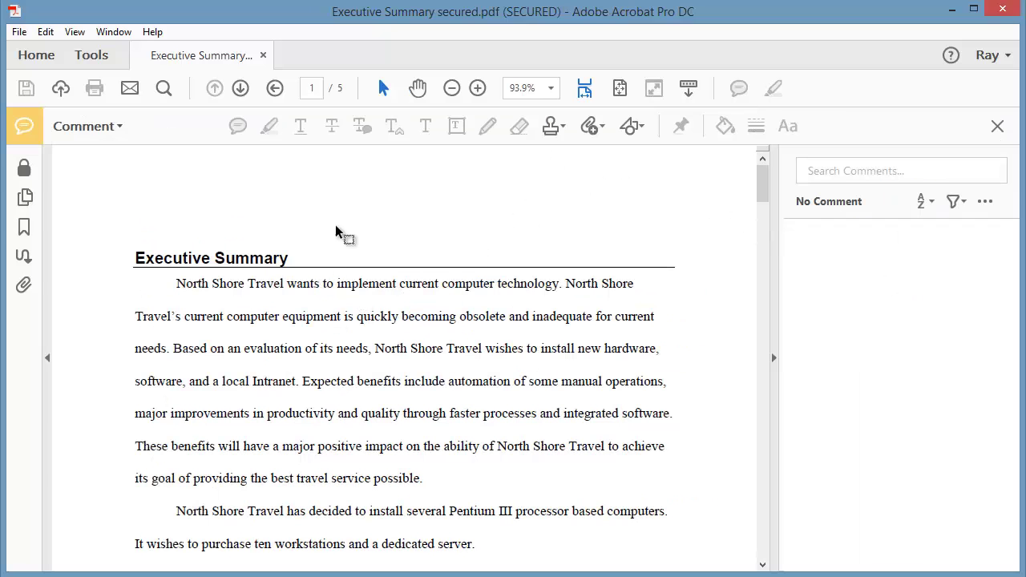
{"action": "left_click", "coordinate": [563, 126]}
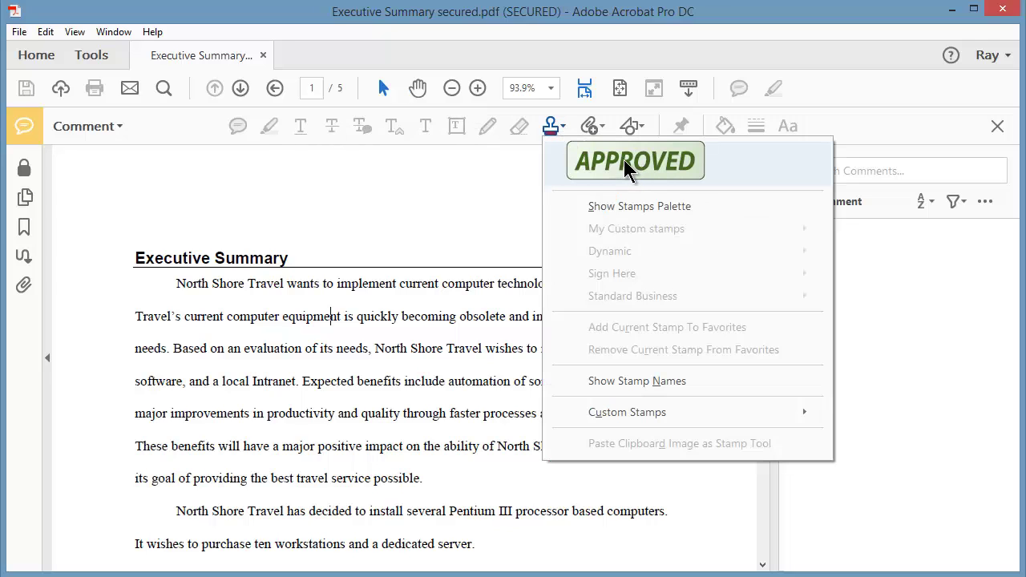
{"action": "left_click", "coordinate": [507, 183]}
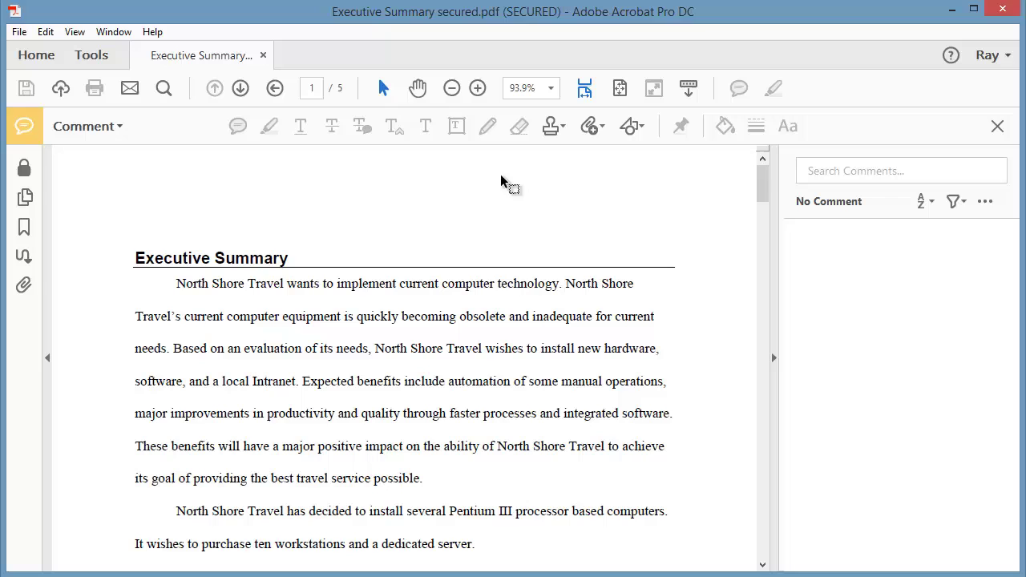
{"action": "left_click", "coordinate": [997, 126]}
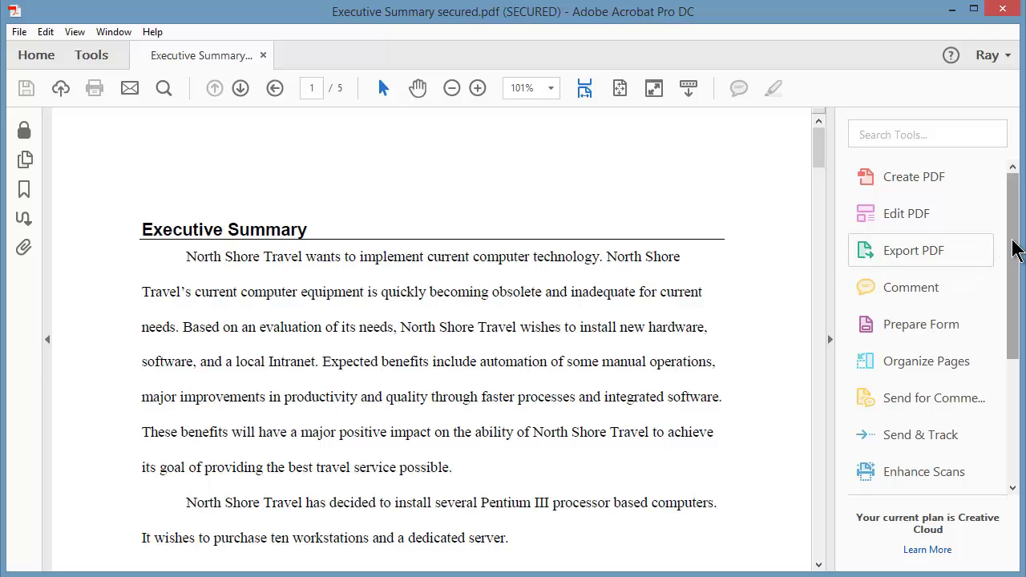
- Remove the security from the document with the Protect tool, entering the permissions password and confirming the removal
{"action": "left_click_drag", "start_coordinate": [1012, 253], "coordinate": [1008, 370]}
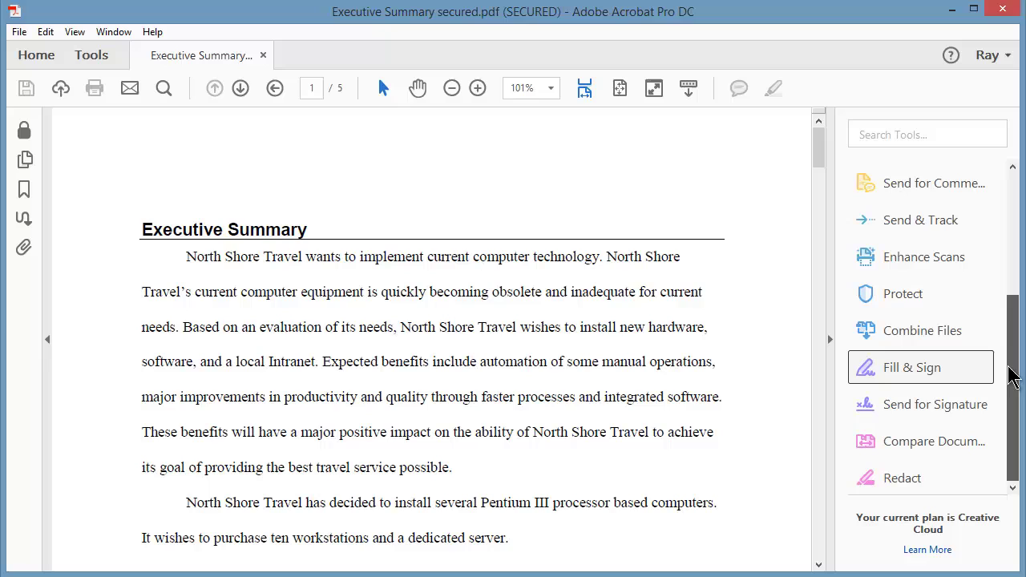
{"action": "left_click", "coordinate": [904, 296]}
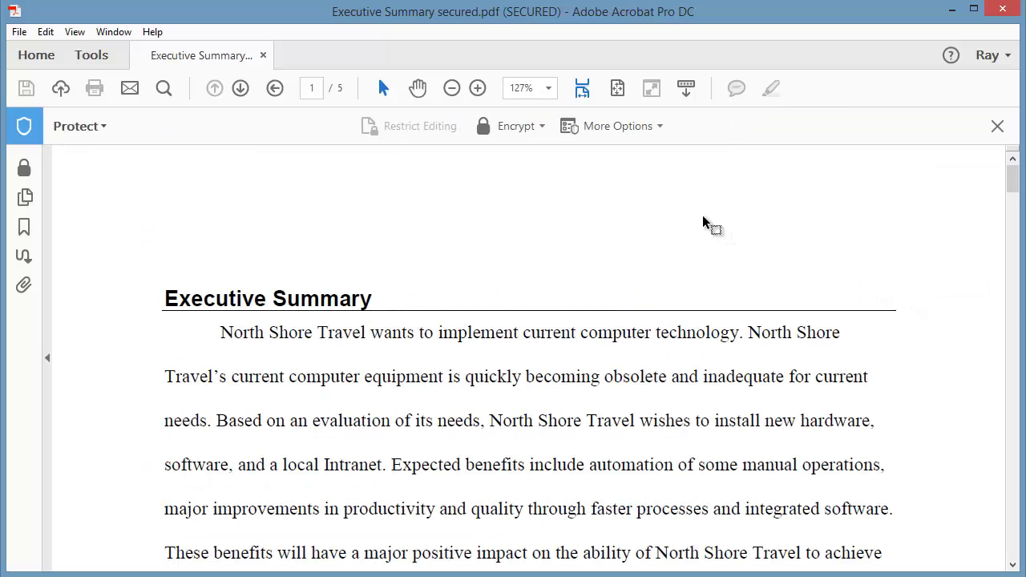
{"action": "left_click", "coordinate": [542, 126]}
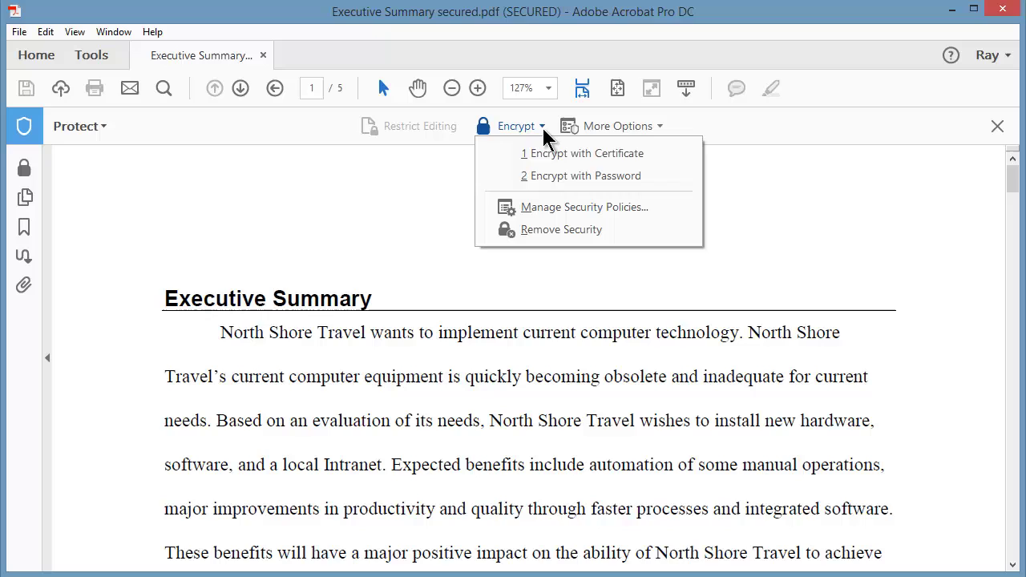
{"action": "left_click", "coordinate": [567, 232]}
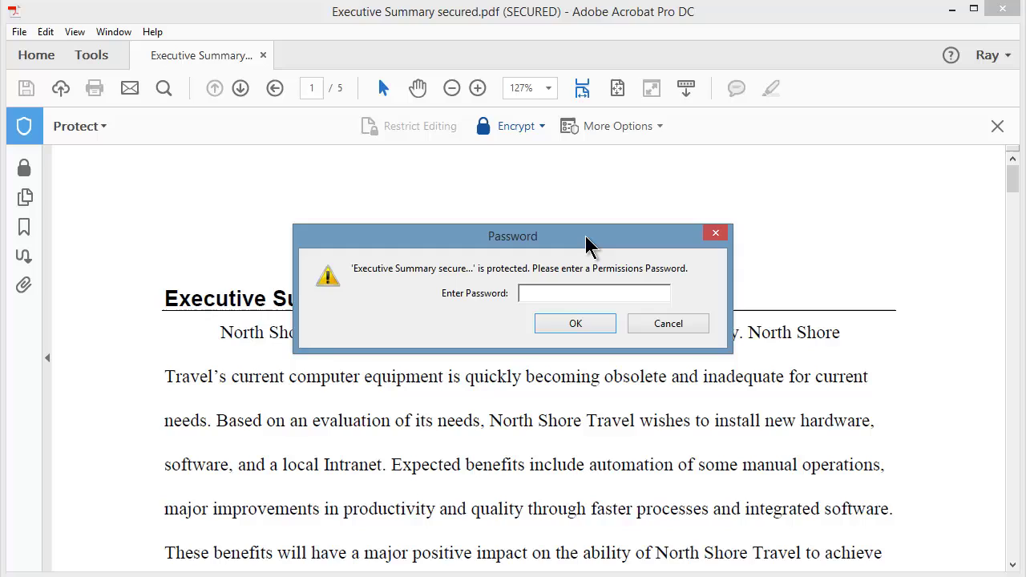
{"action": "key", "text": "ctrl+v"}
{"action": "left_click", "coordinate": [576, 323]}
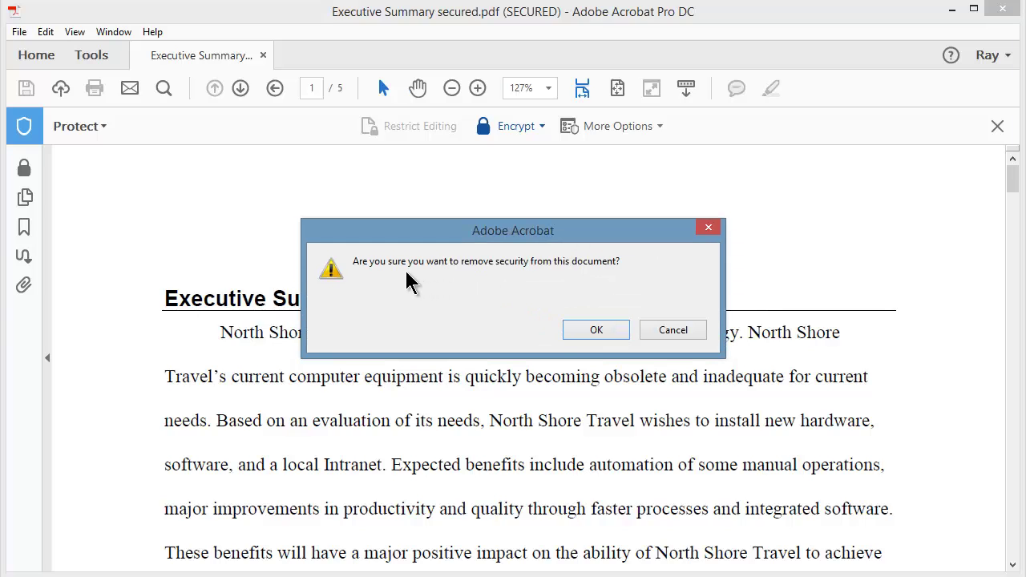
{"action": "left_click", "coordinate": [596, 331]}
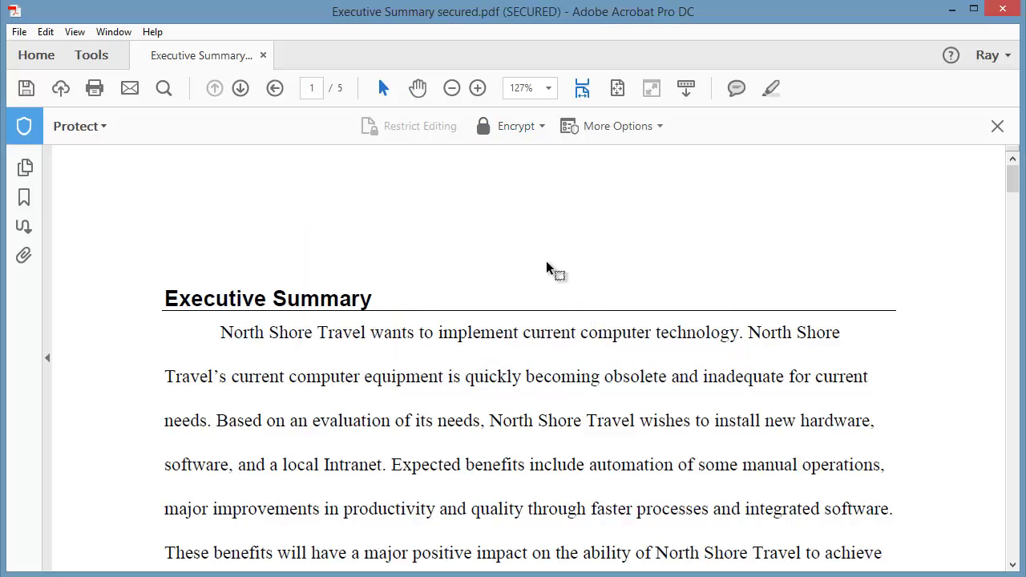
- Switch to the Edit PDF tool and replace the word "becoming" in the first paragraph with "uyyui"
{"action": "left_click", "coordinate": [998, 126]}
{"action": "left_click", "coordinate": [905, 211]}
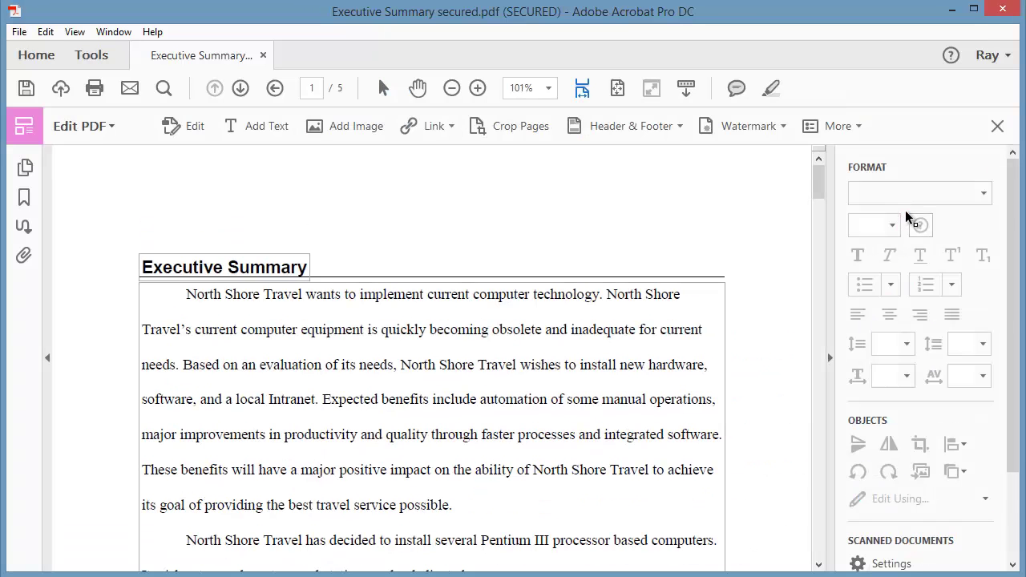
{"action": "double_click", "coordinate": [454, 336]}
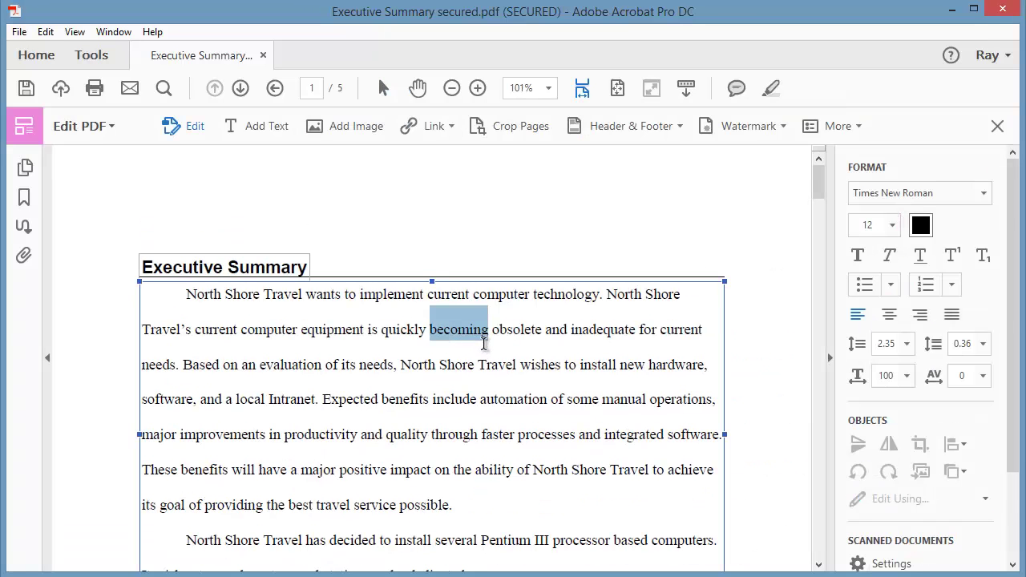
{"action": "type", "text": "uyyui"}
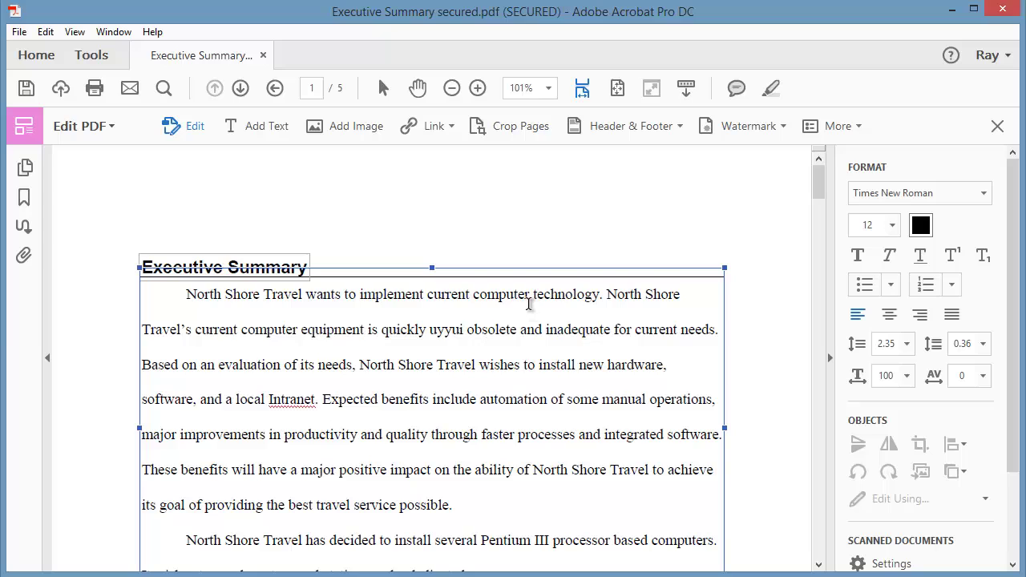
{"action": "left_click", "coordinate": [762, 216]}
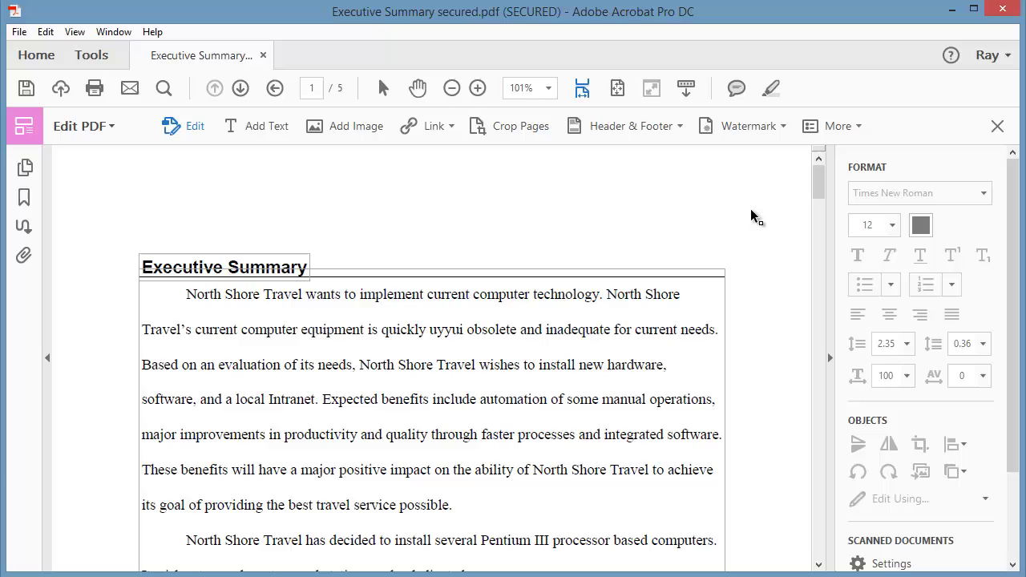
- Close the document with its changes saved, and reopen Executive Summary secured.pdf to check access by selecting the word "computer"
{"action": "key", "text": "ctrl+w"}
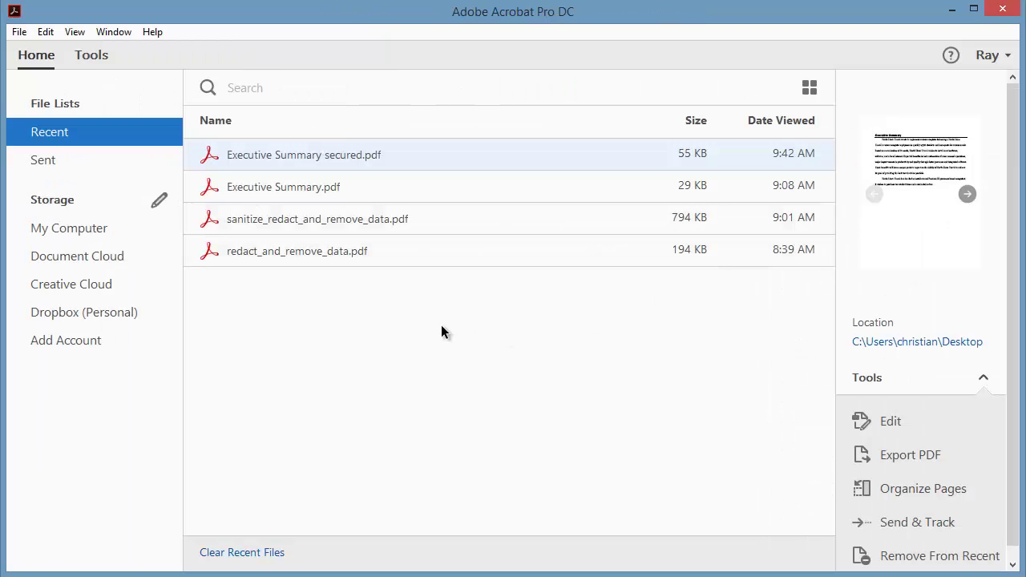
{"action": "double_click", "coordinate": [295, 154]}
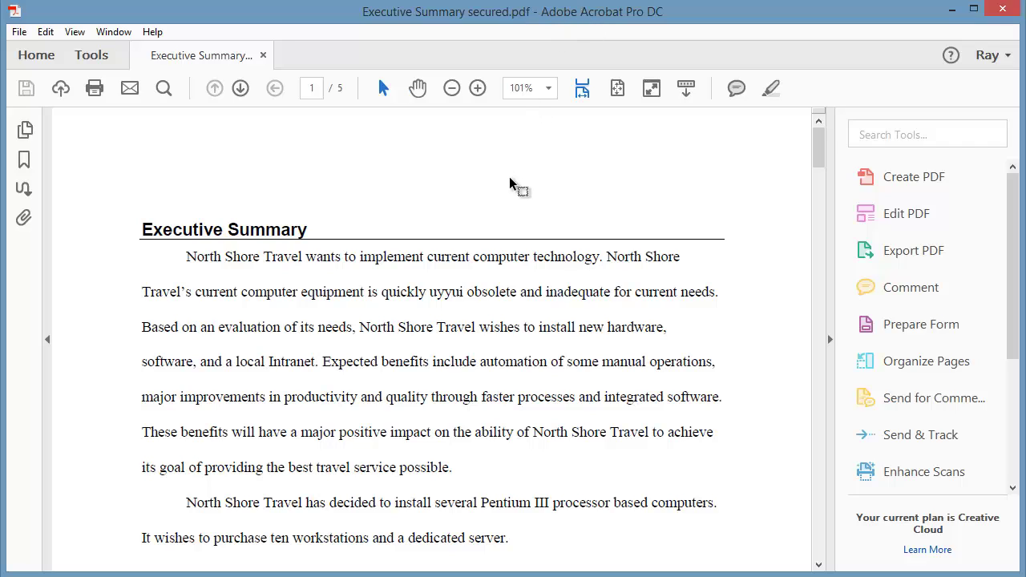
{"action": "double_click", "coordinate": [494, 257]}
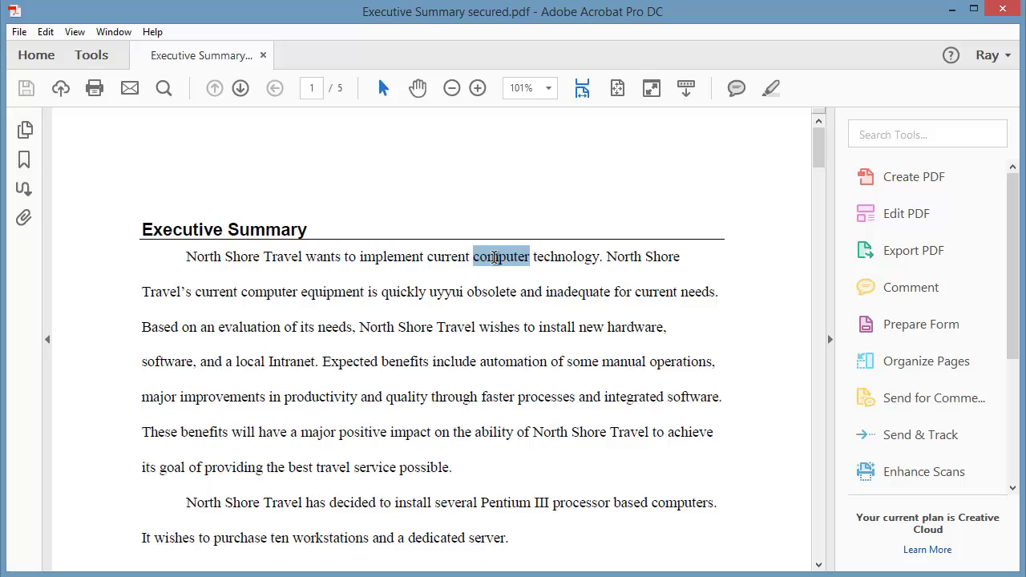